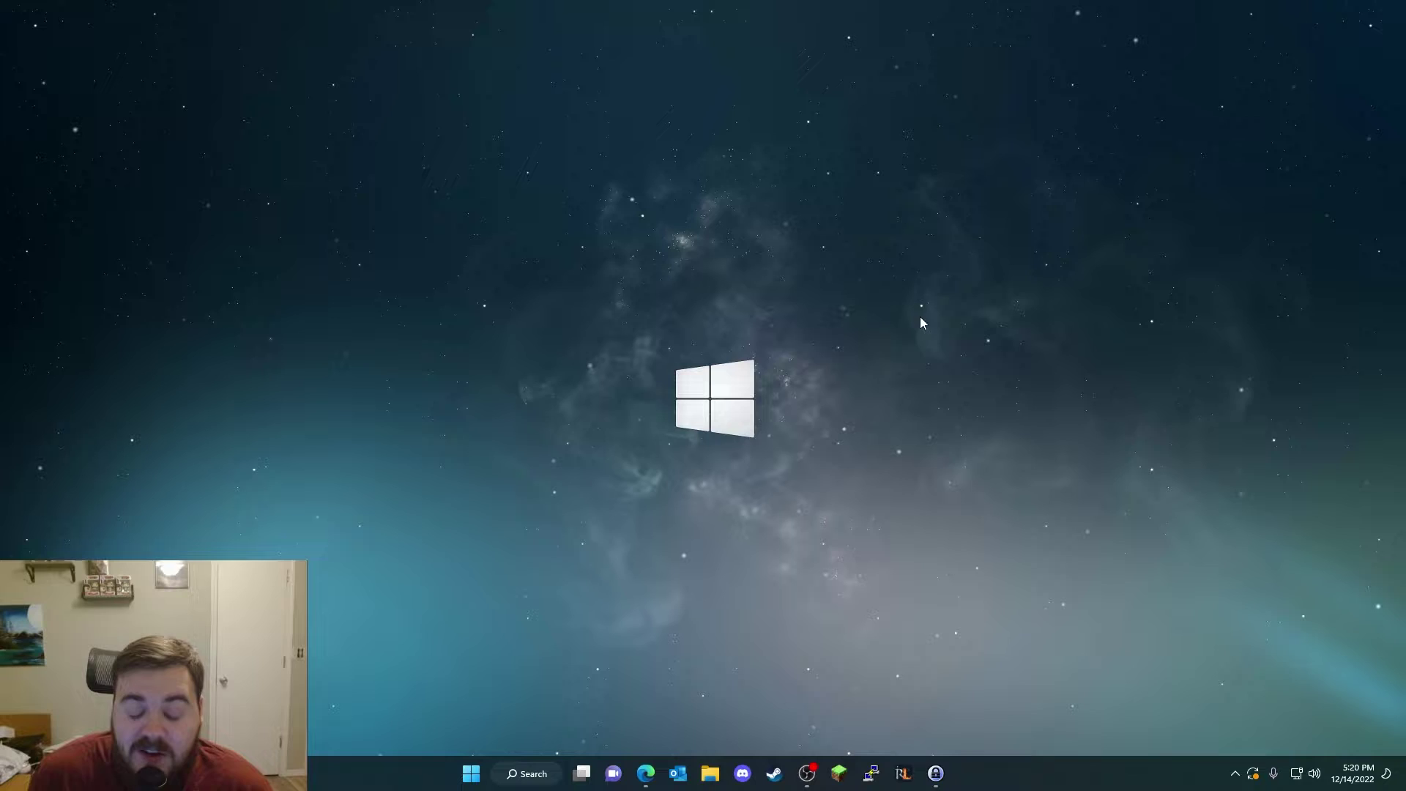
Step: Open the Microsoft 365 Developer Program join page in Edge and check its web address
left_click(650, 782)
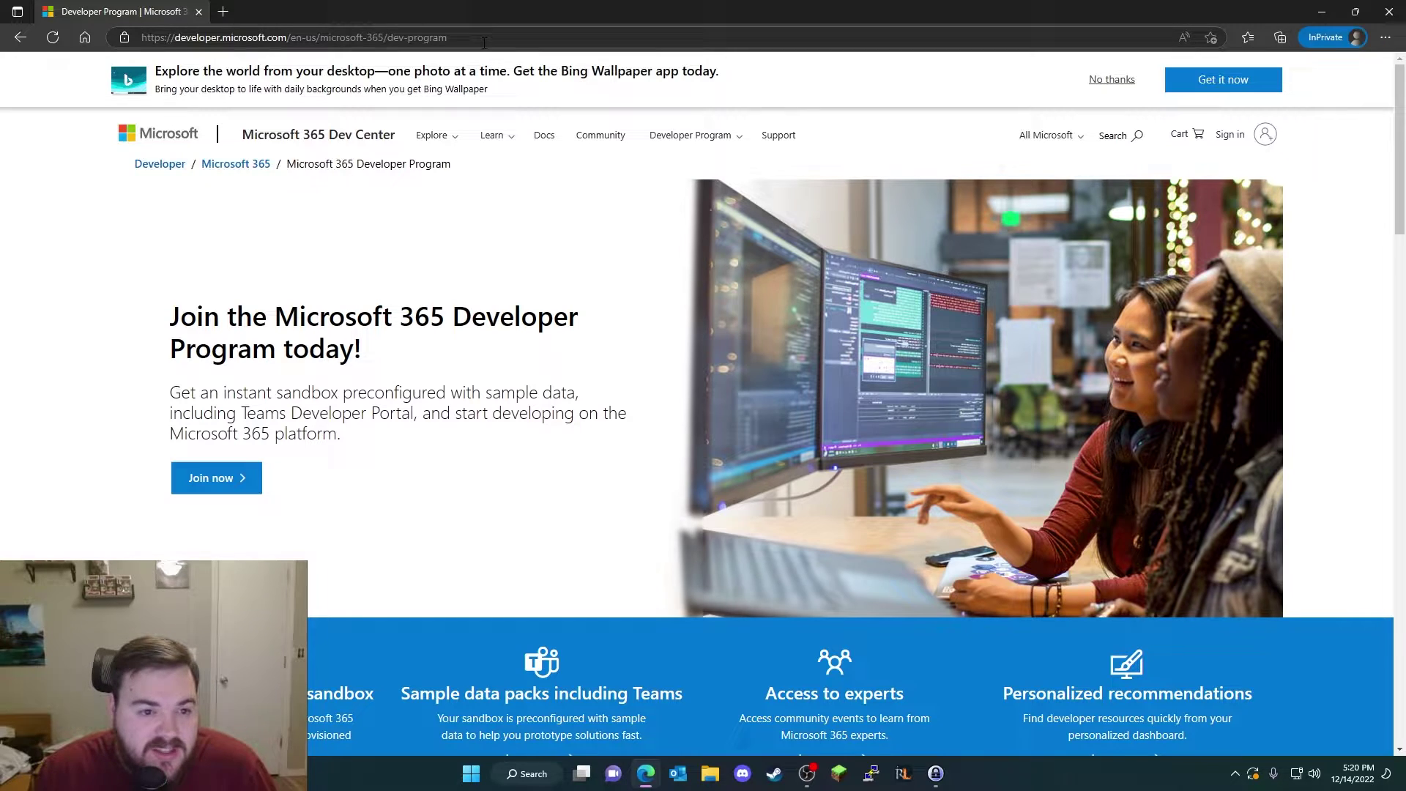
left_click_drag(451, 38, 151, 49)
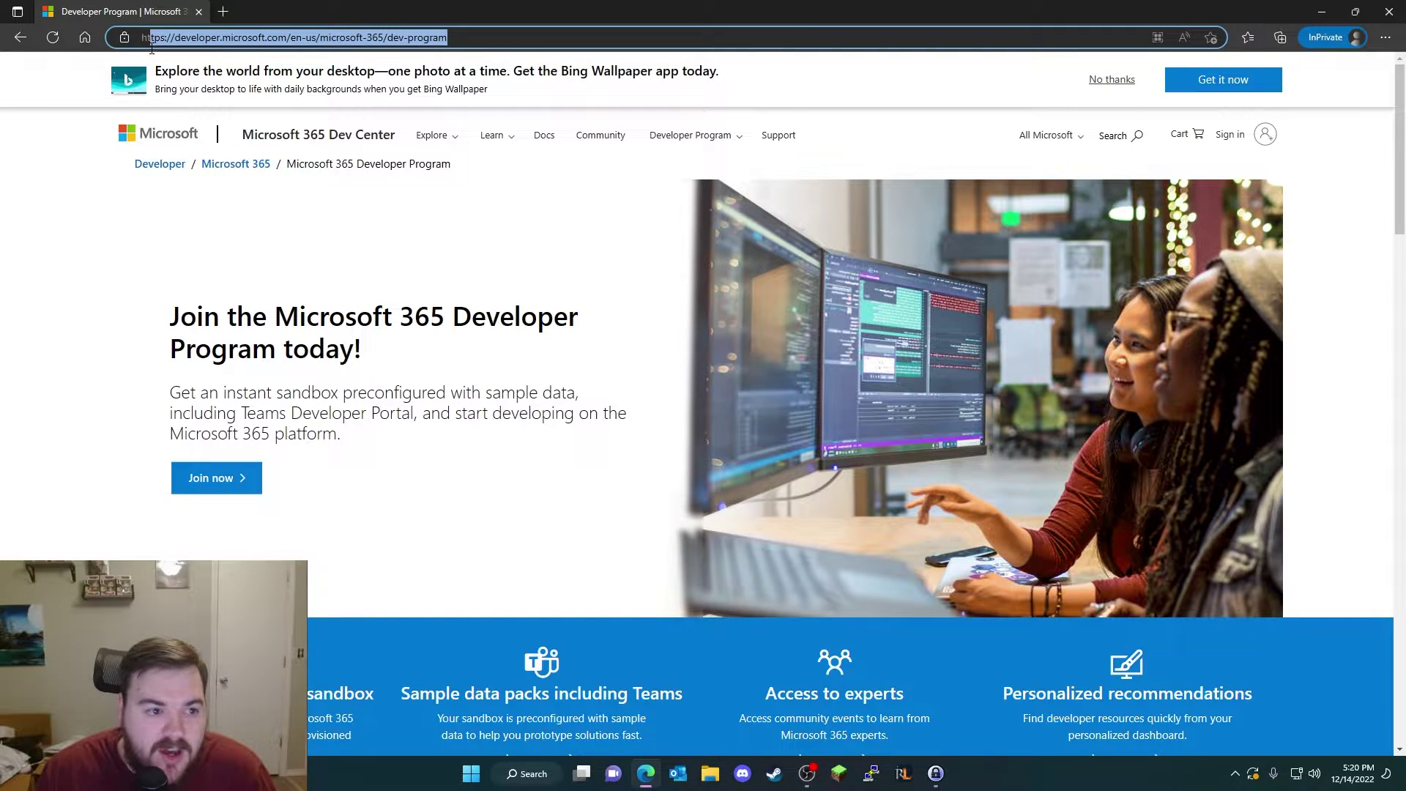
left_click(108, 269)
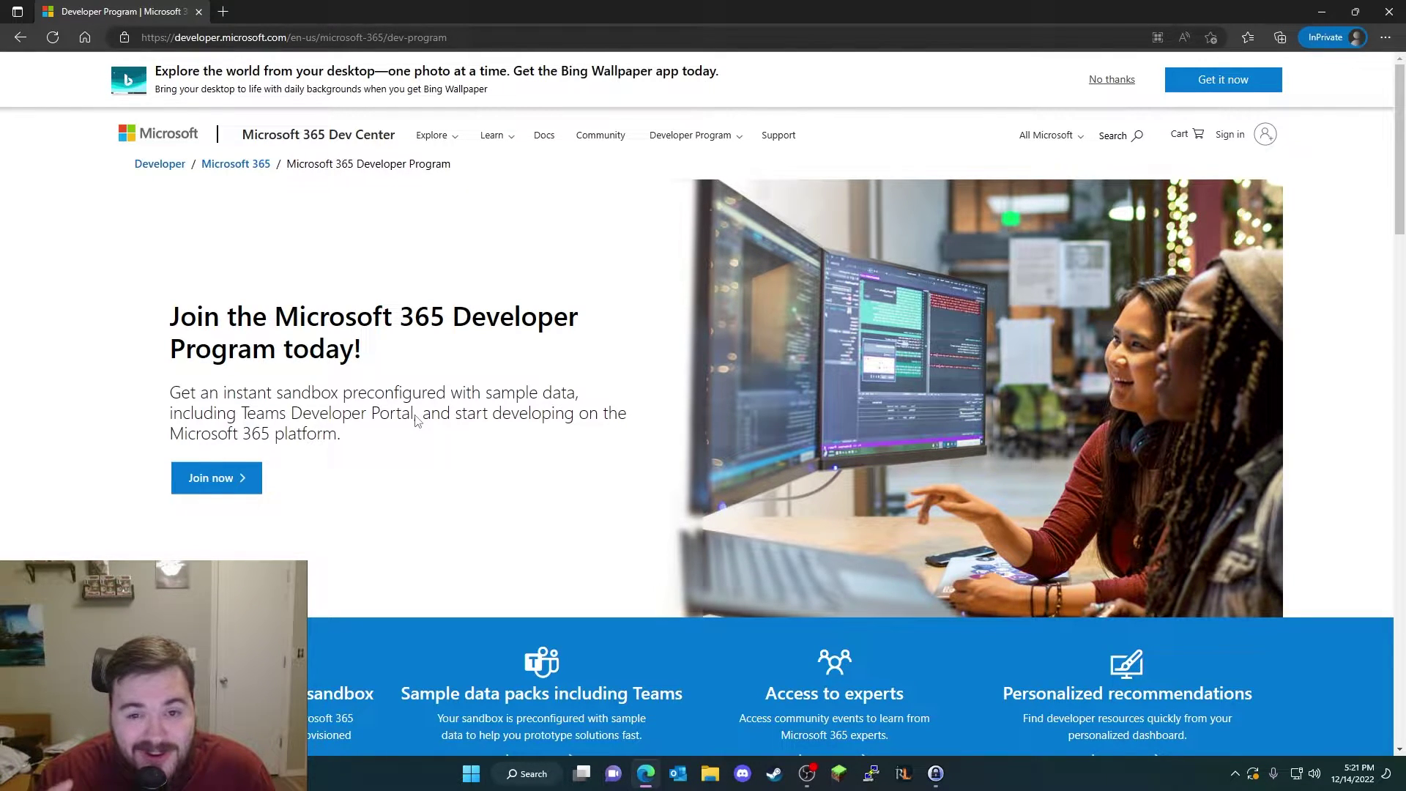
Step: Choose Join now, sign in with the Microsoft account e-mail and password, and decline staying signed in
left_click(224, 483)
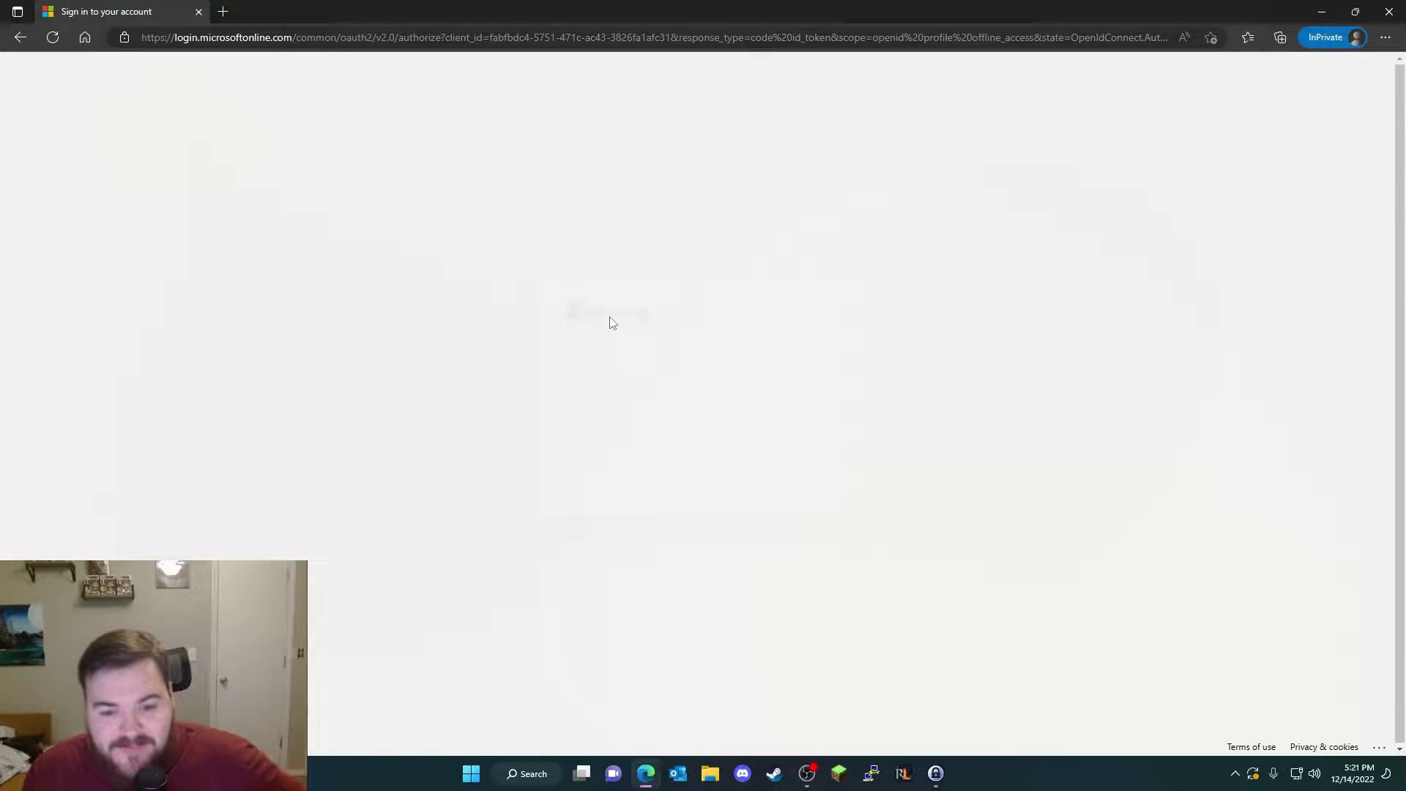
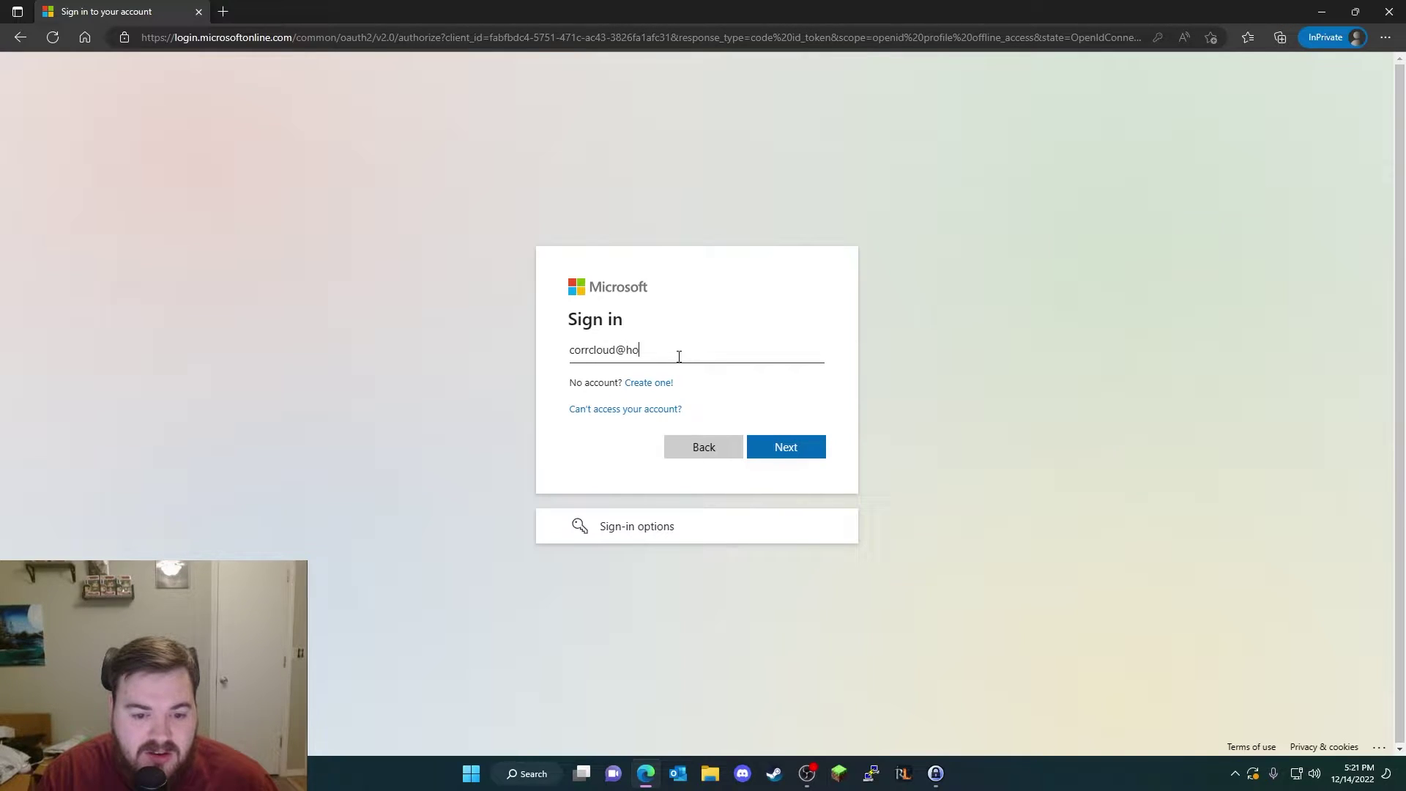
left_click(801, 447)
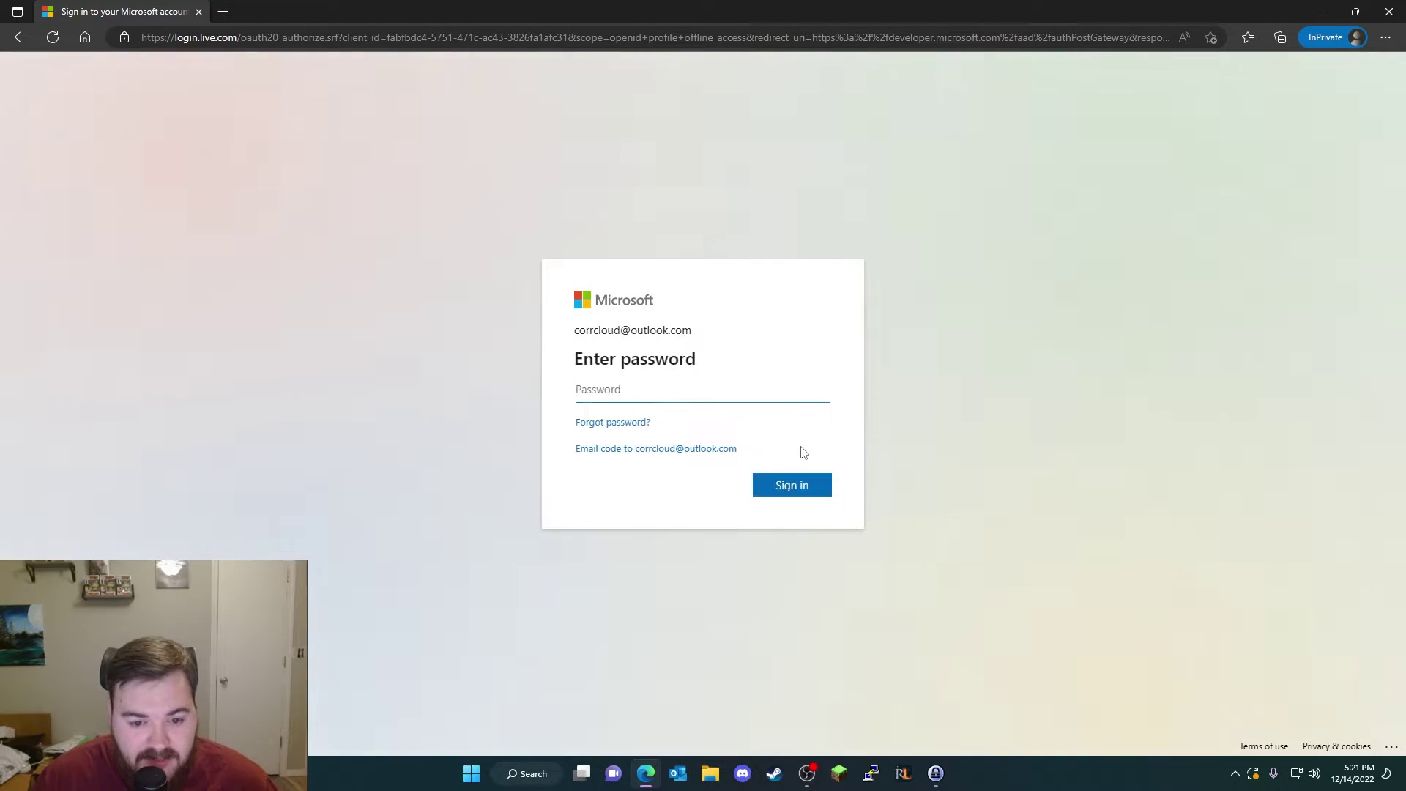
left_click(691, 383)
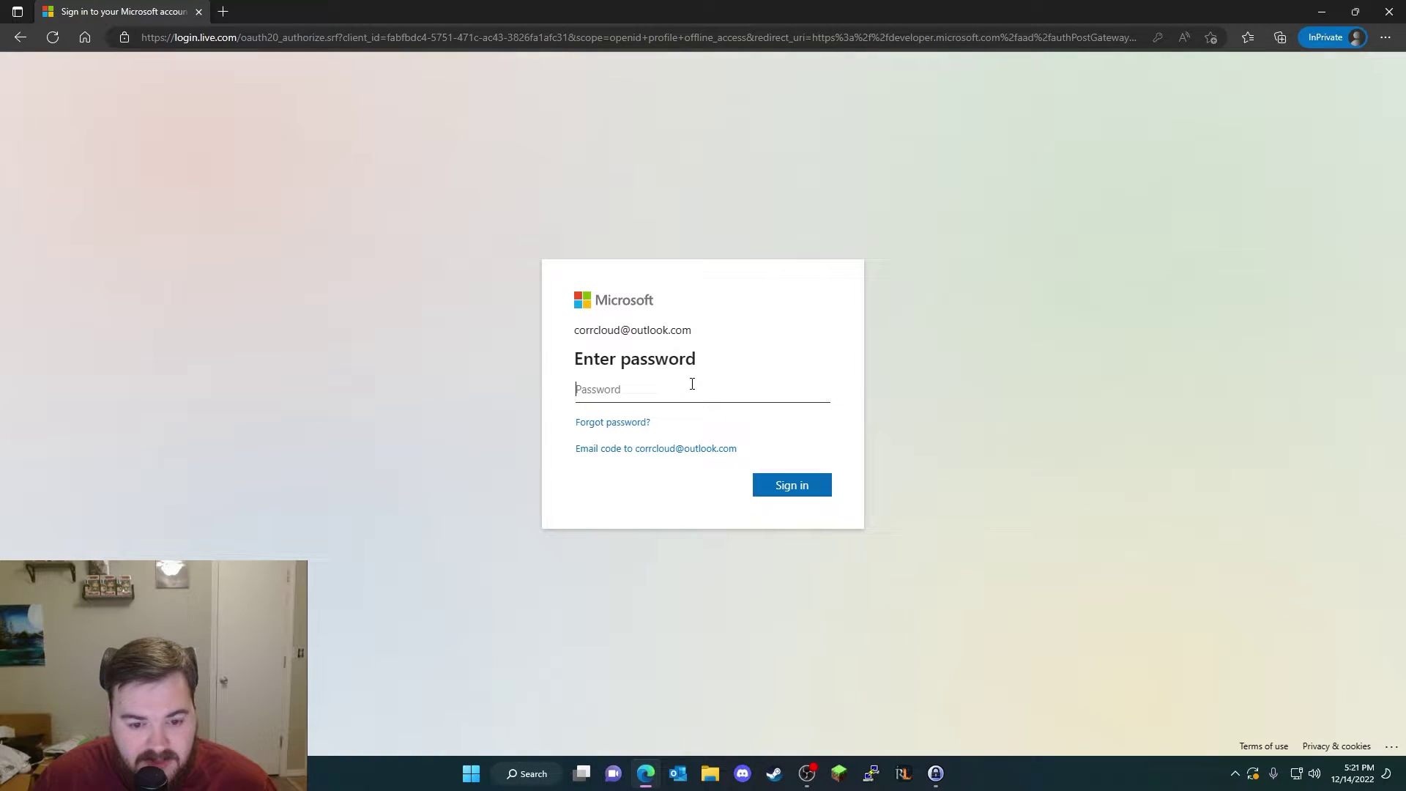
key("ctrl+v")
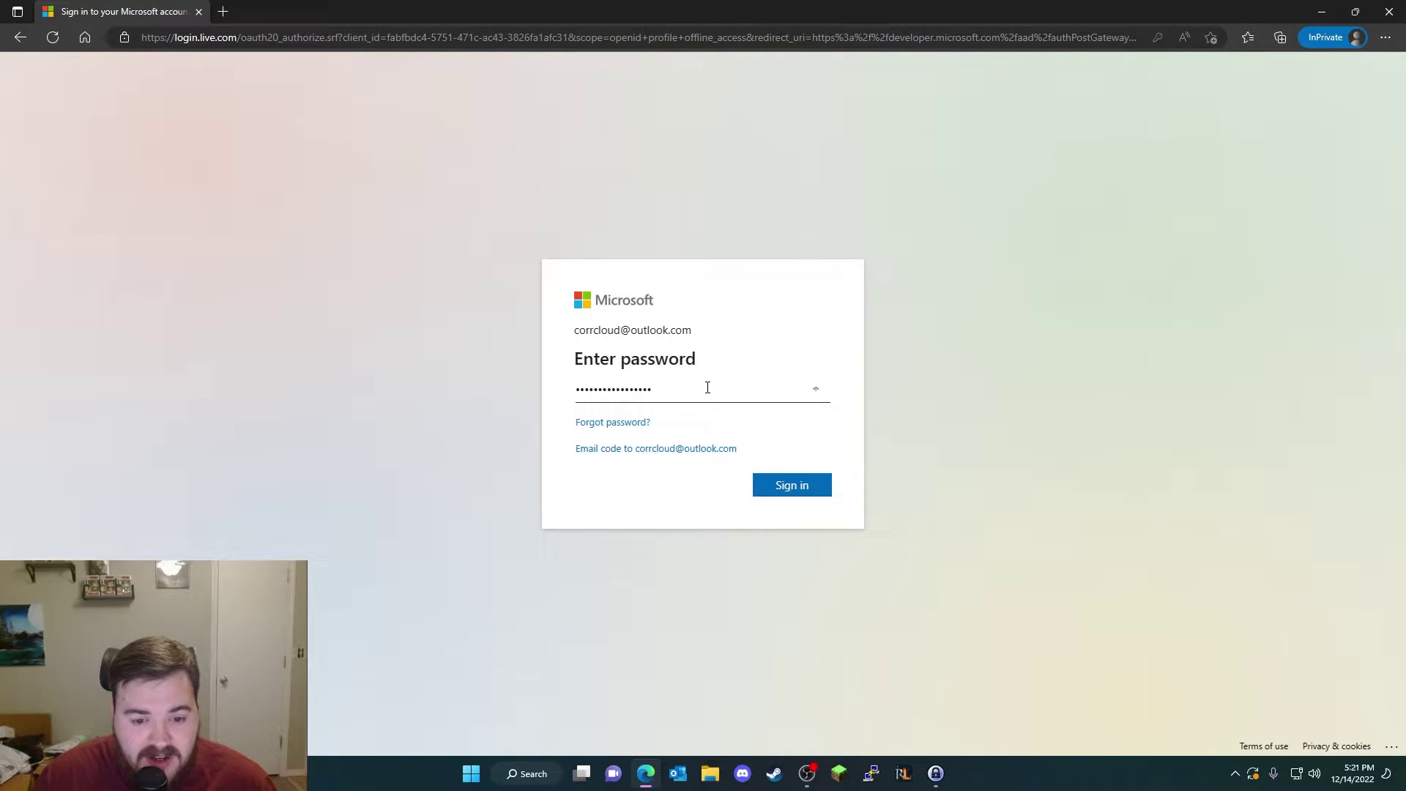
left_click(801, 491)
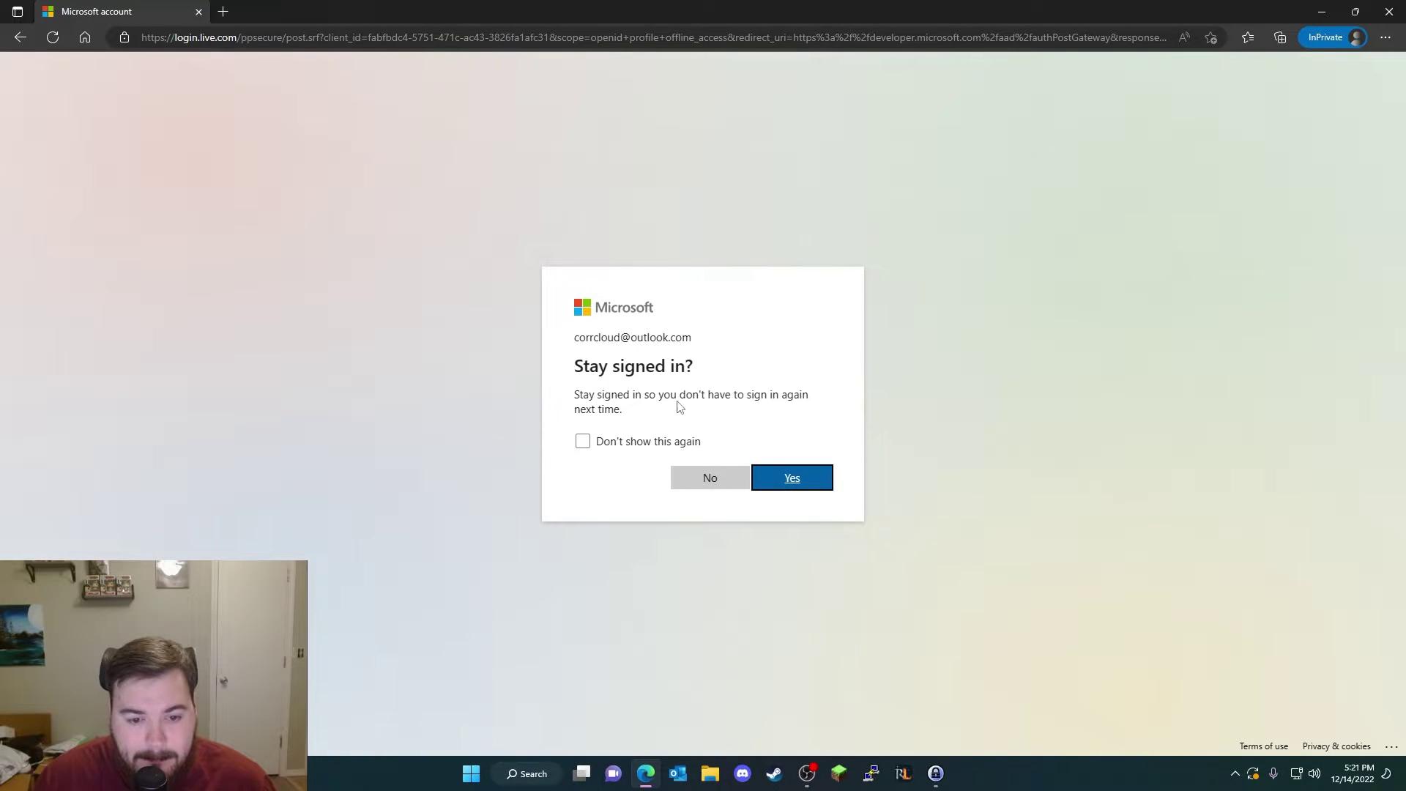
left_click(720, 476)
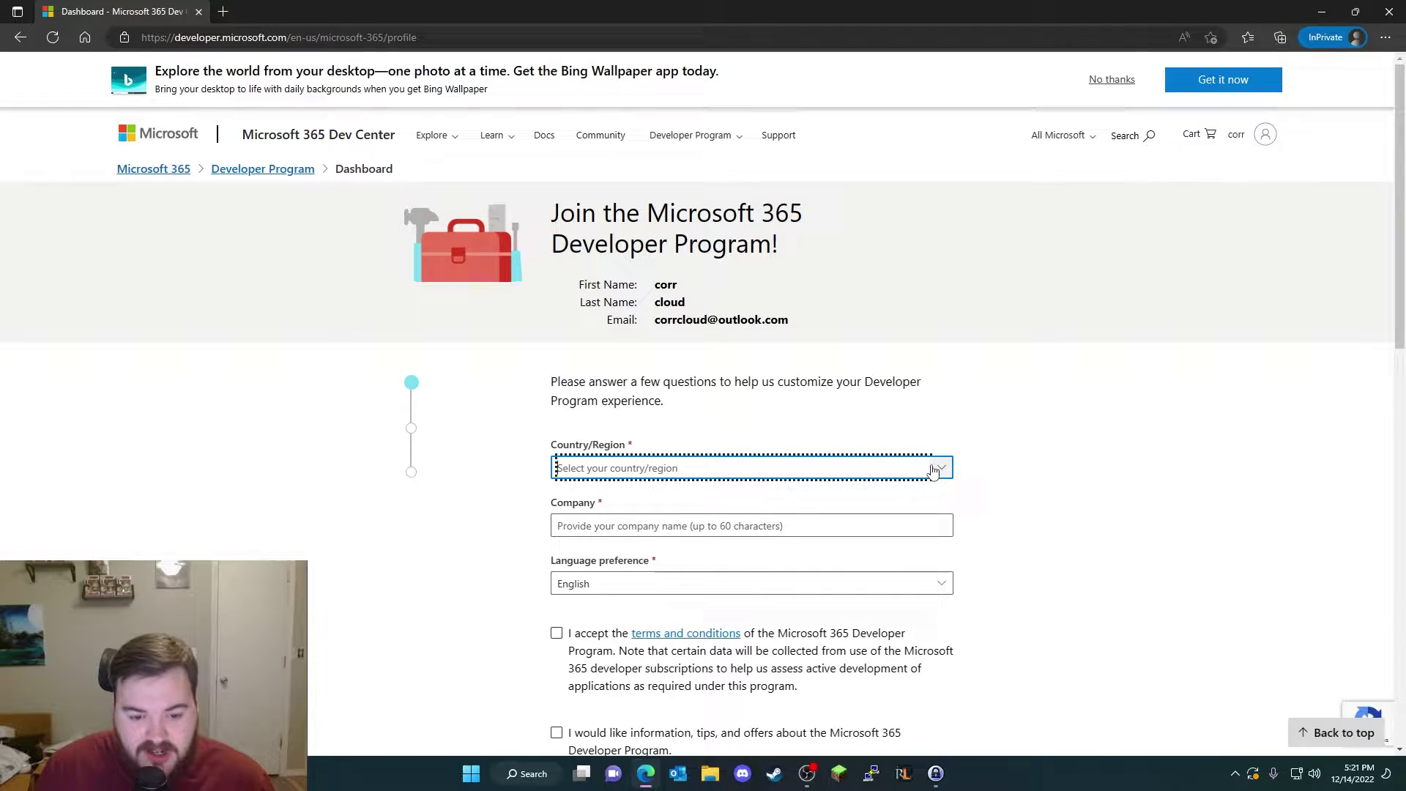
Step: Set Country/Region to United States on the profile form
scroll(942, 464, "down", 3)
left_click(939, 260)
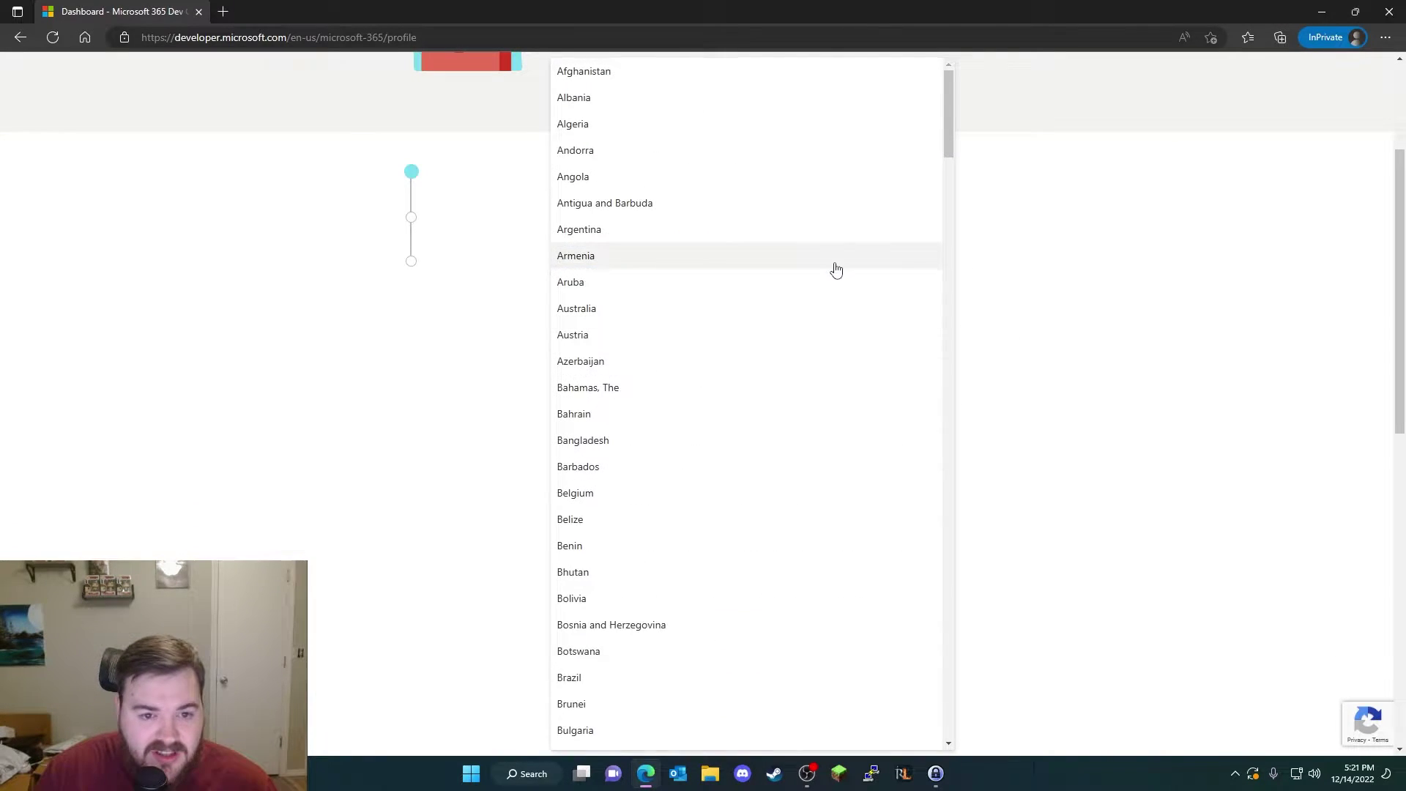
scroll(754, 377, "down", 10)
scroll(748, 372, "down", 20)
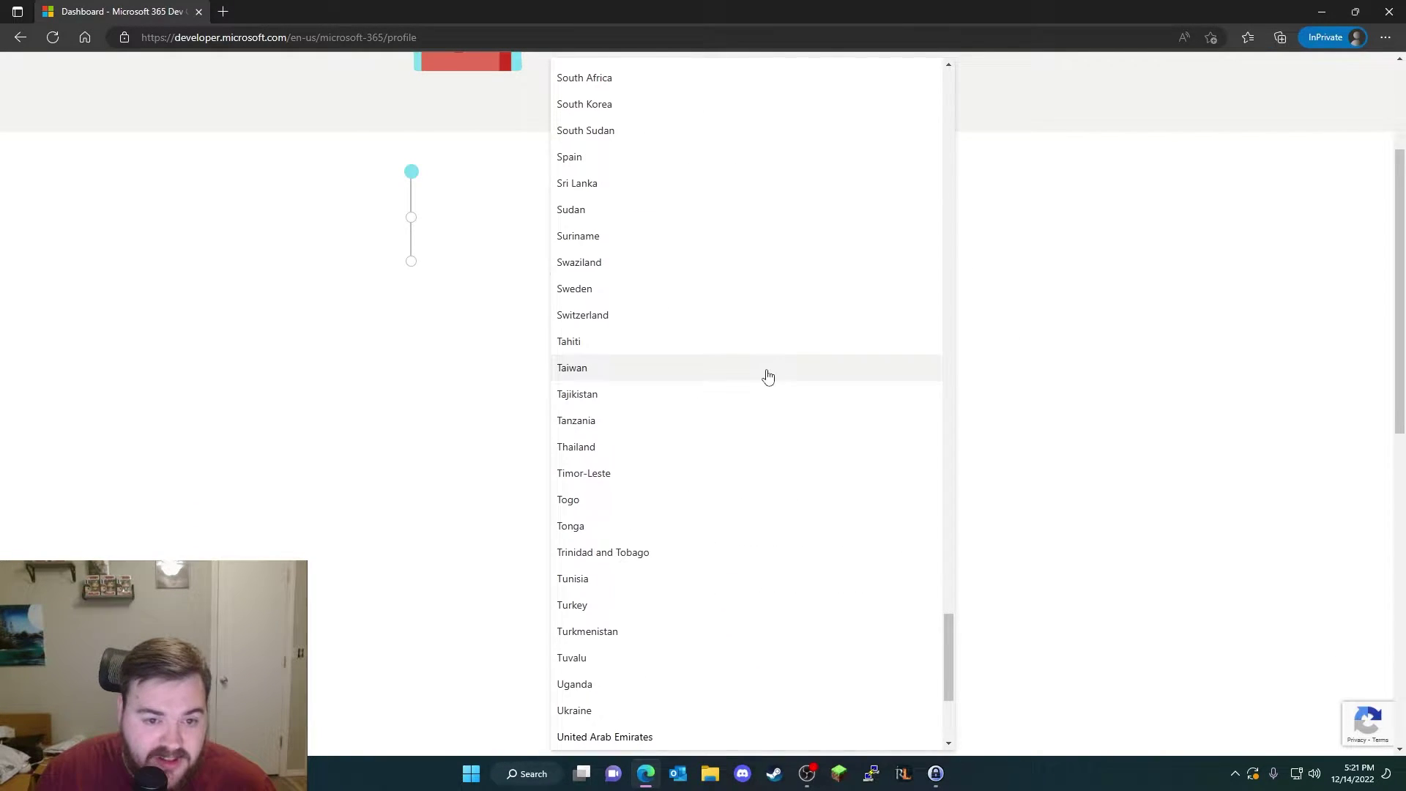
scroll(762, 410, "down", 4)
left_click(689, 501)
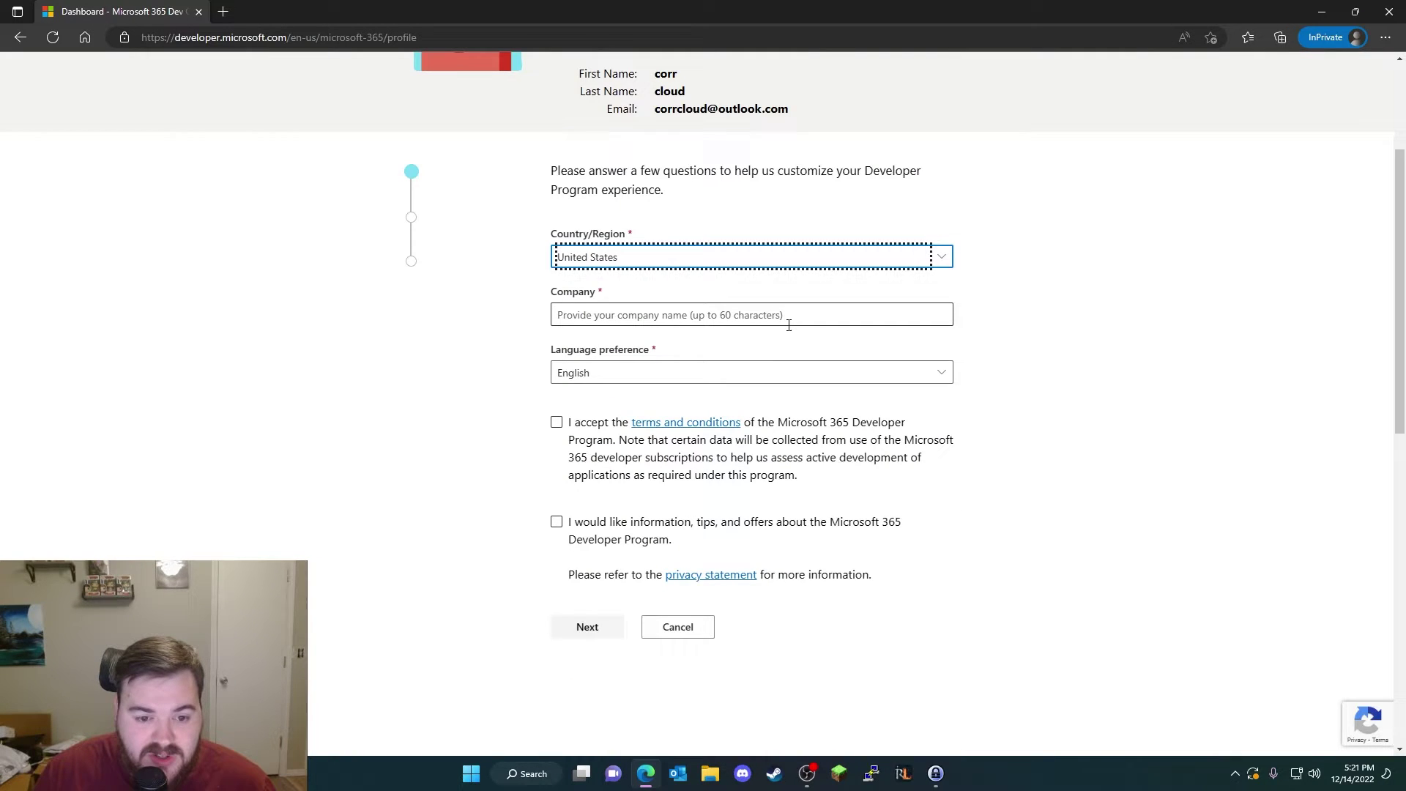
Step: Enter company name 'cor', keep English as language, and accept the terms and conditions
left_click(912, 320)
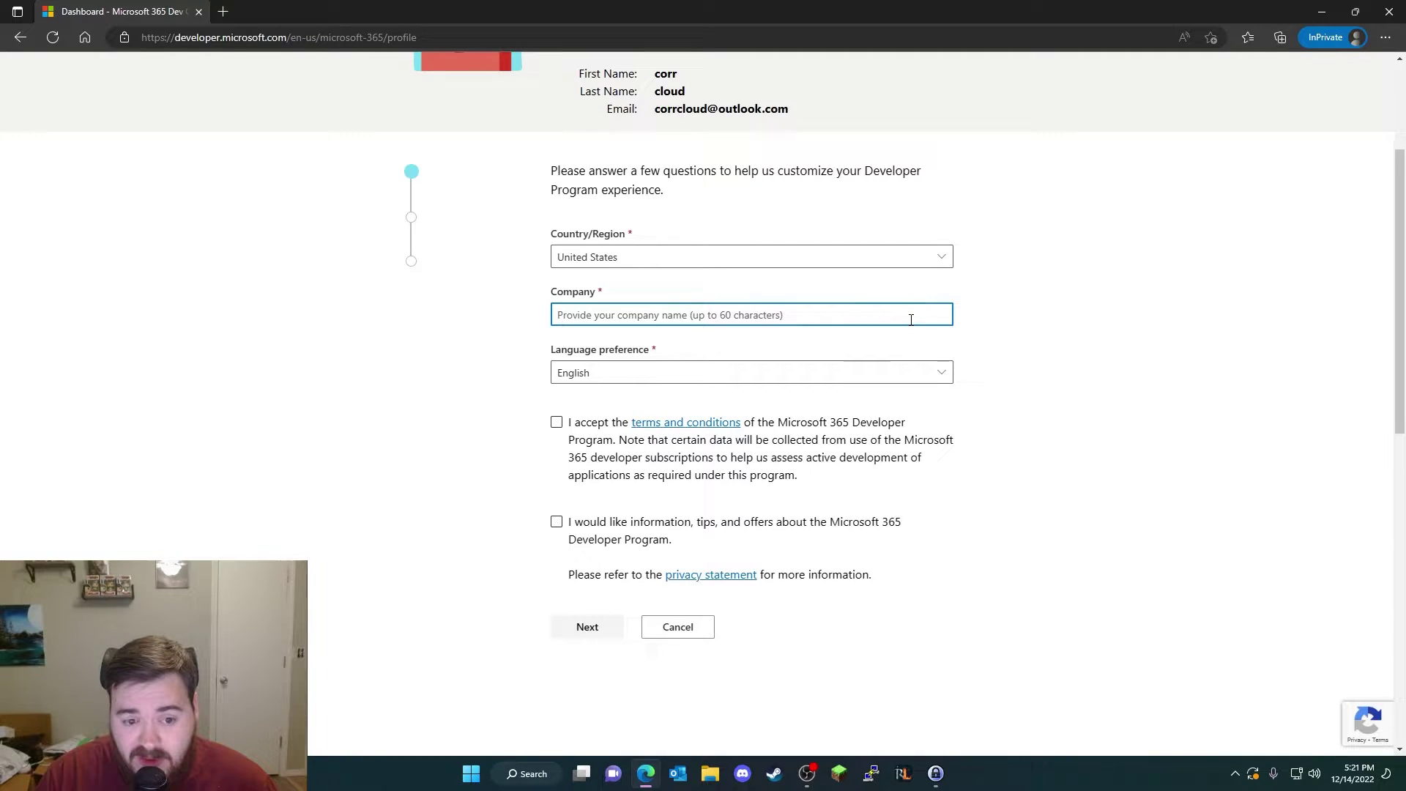
type("corrcloudyoutube")
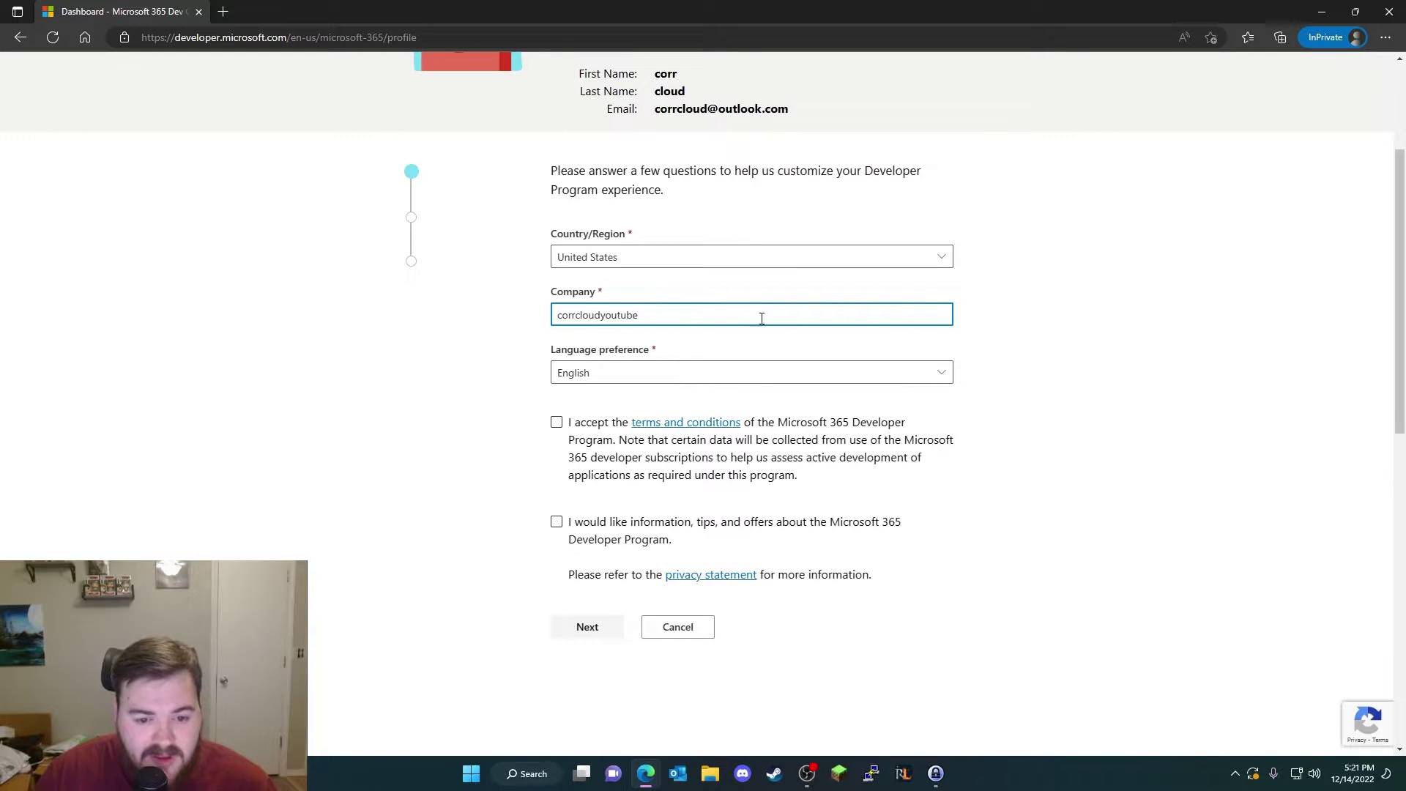
left_click(759, 373)
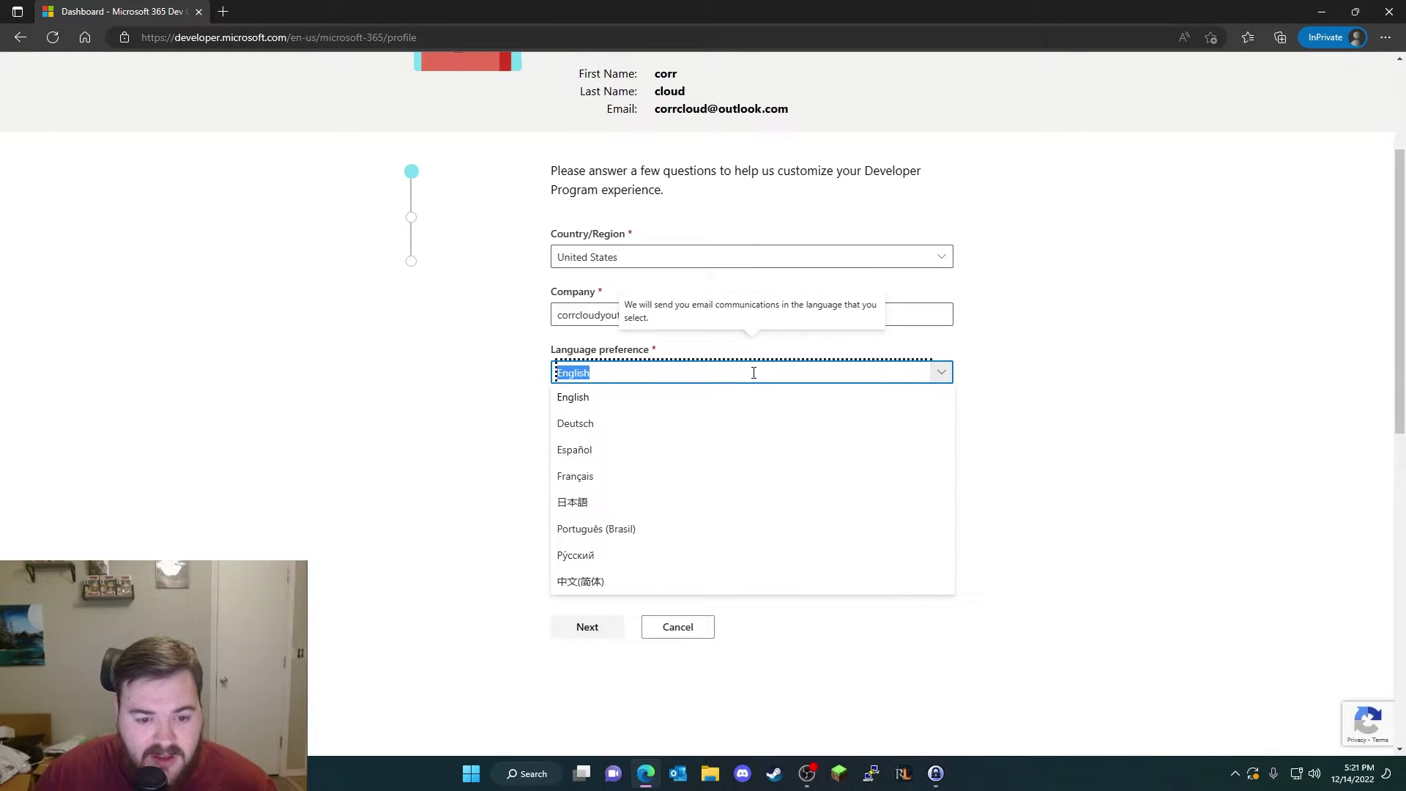
left_click(1072, 396)
left_click(557, 422)
scroll(553, 424, "down", 3)
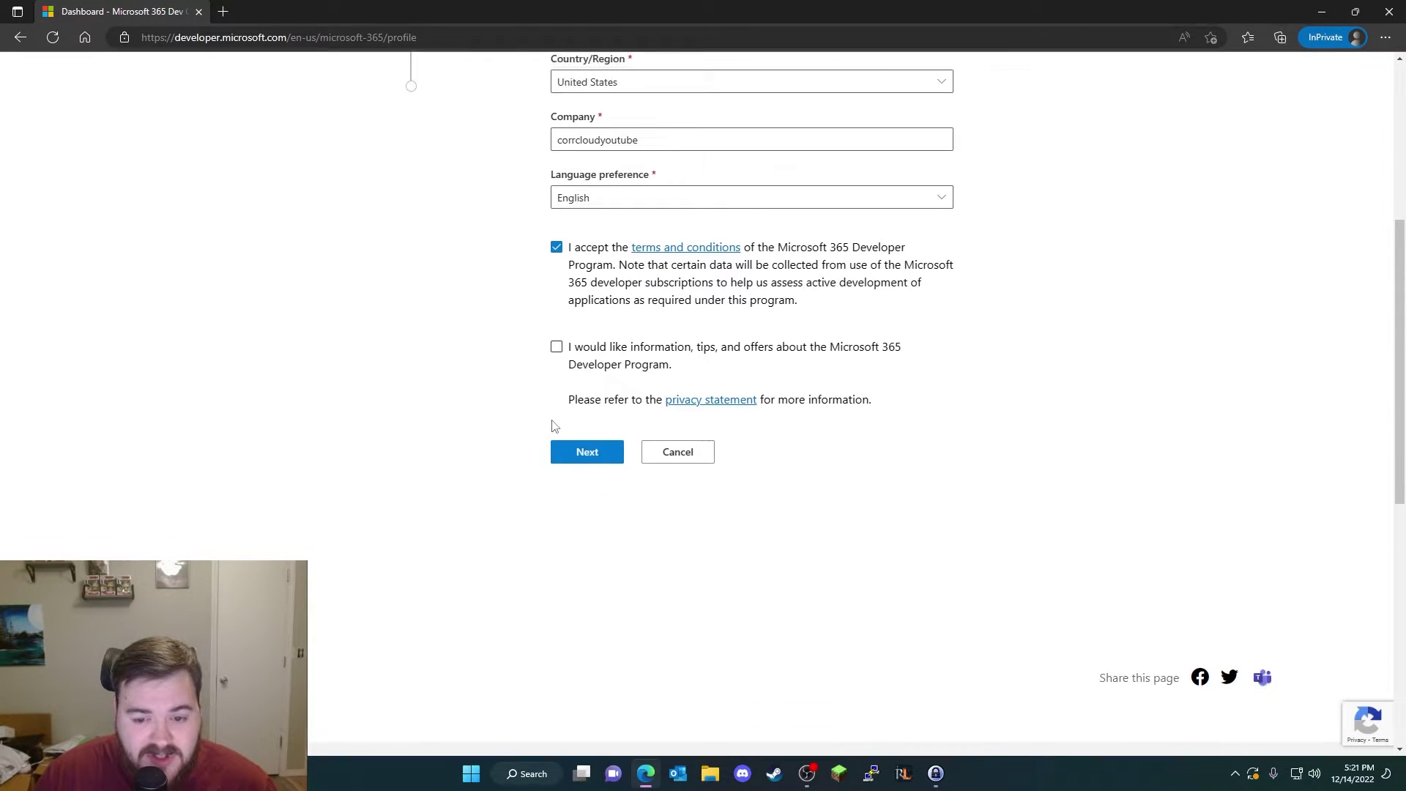
scroll(550, 402, "up", 2)
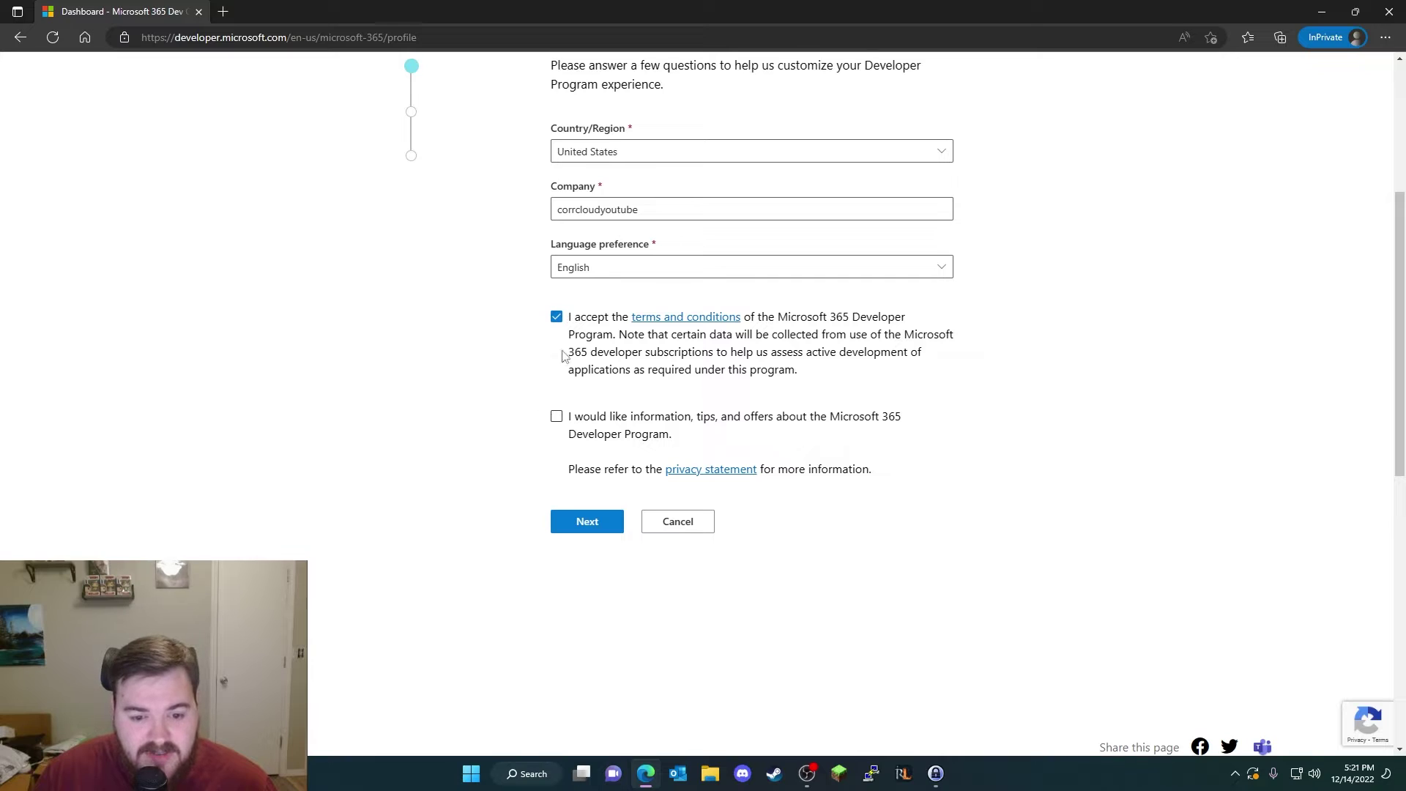
Step: Move to the next form step and answer the developer-focus question with internal company applications
left_click(588, 522)
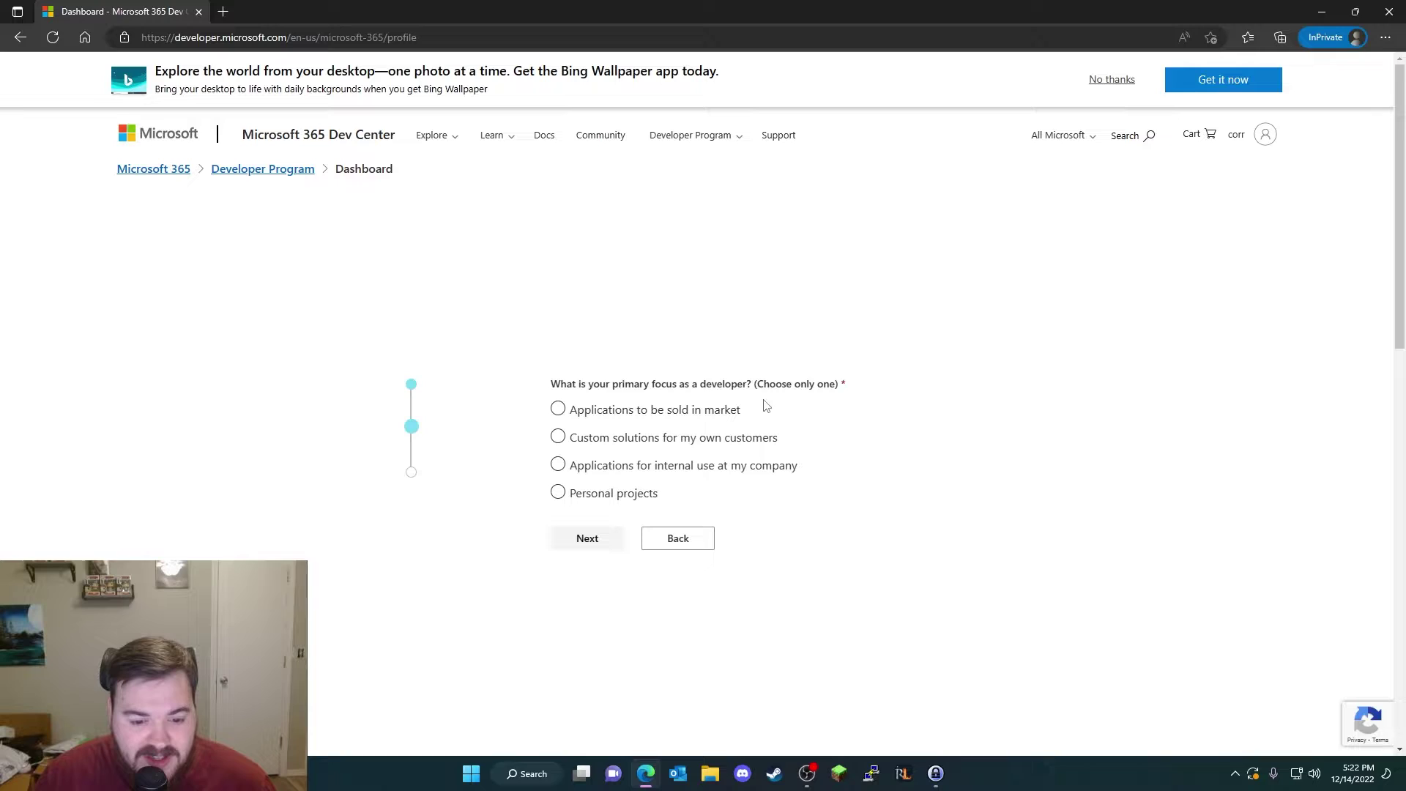
left_click(612, 469)
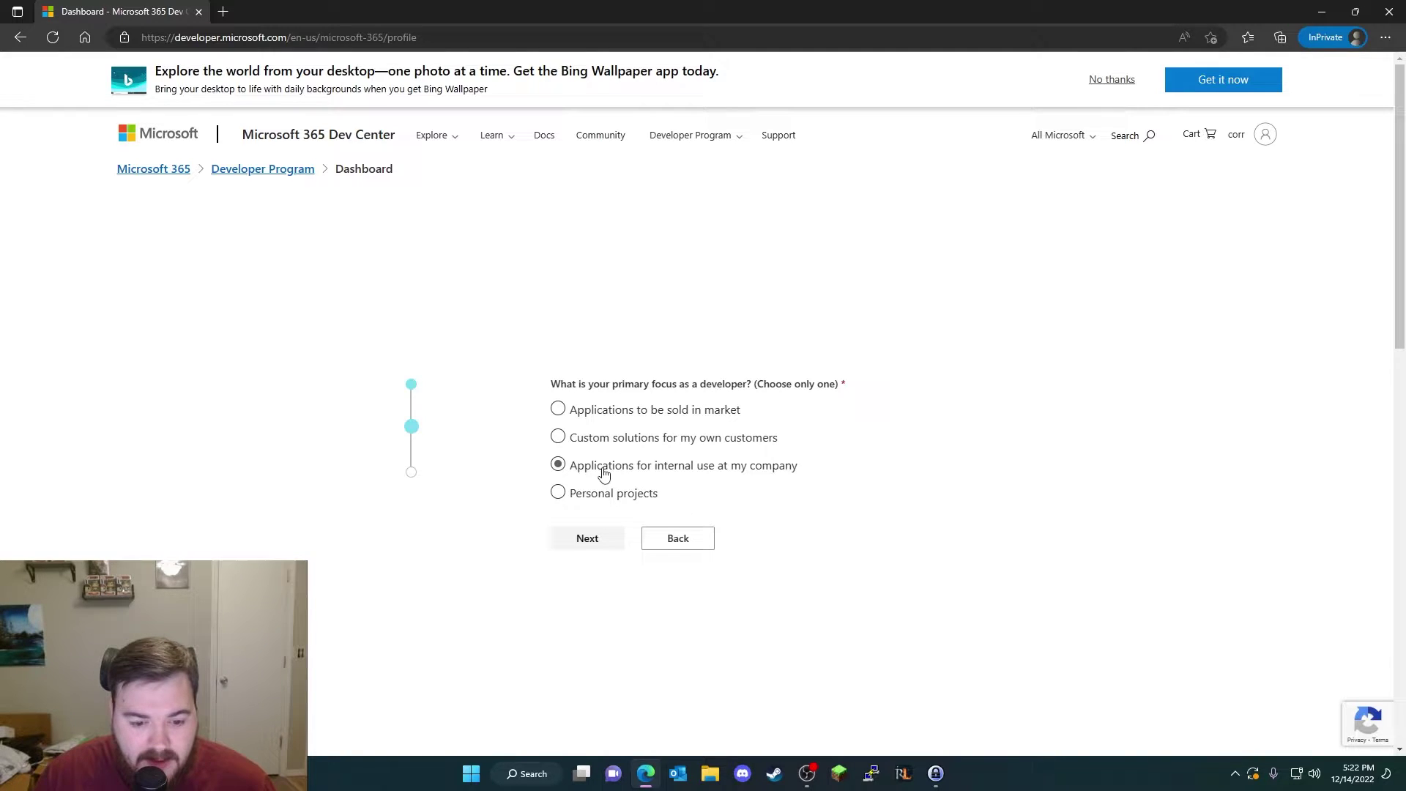
left_click(597, 495)
Step: Mark SPFx, Microsoft Graph, Microsoft Teams and Power Platform as areas of interest
left_click(599, 538)
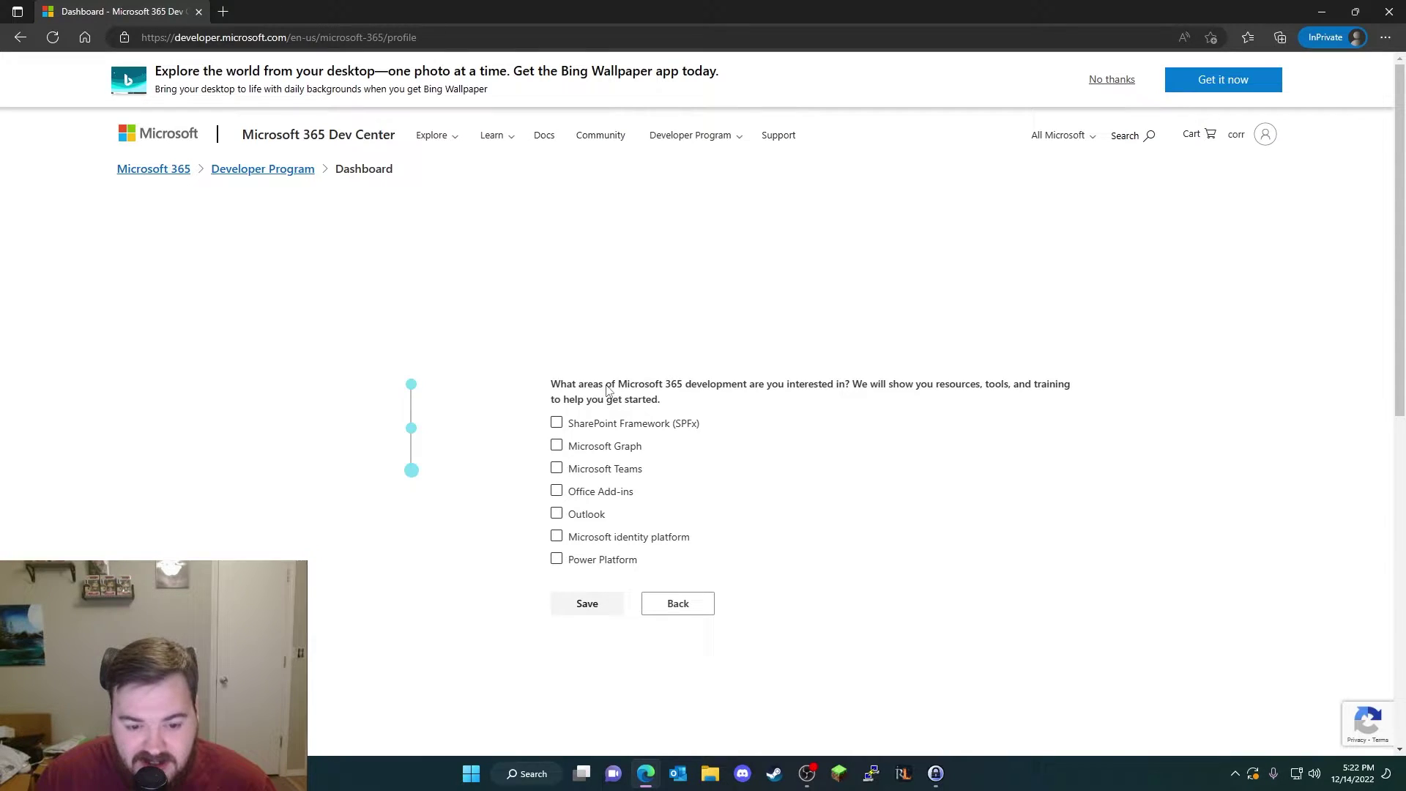
left_click(557, 422)
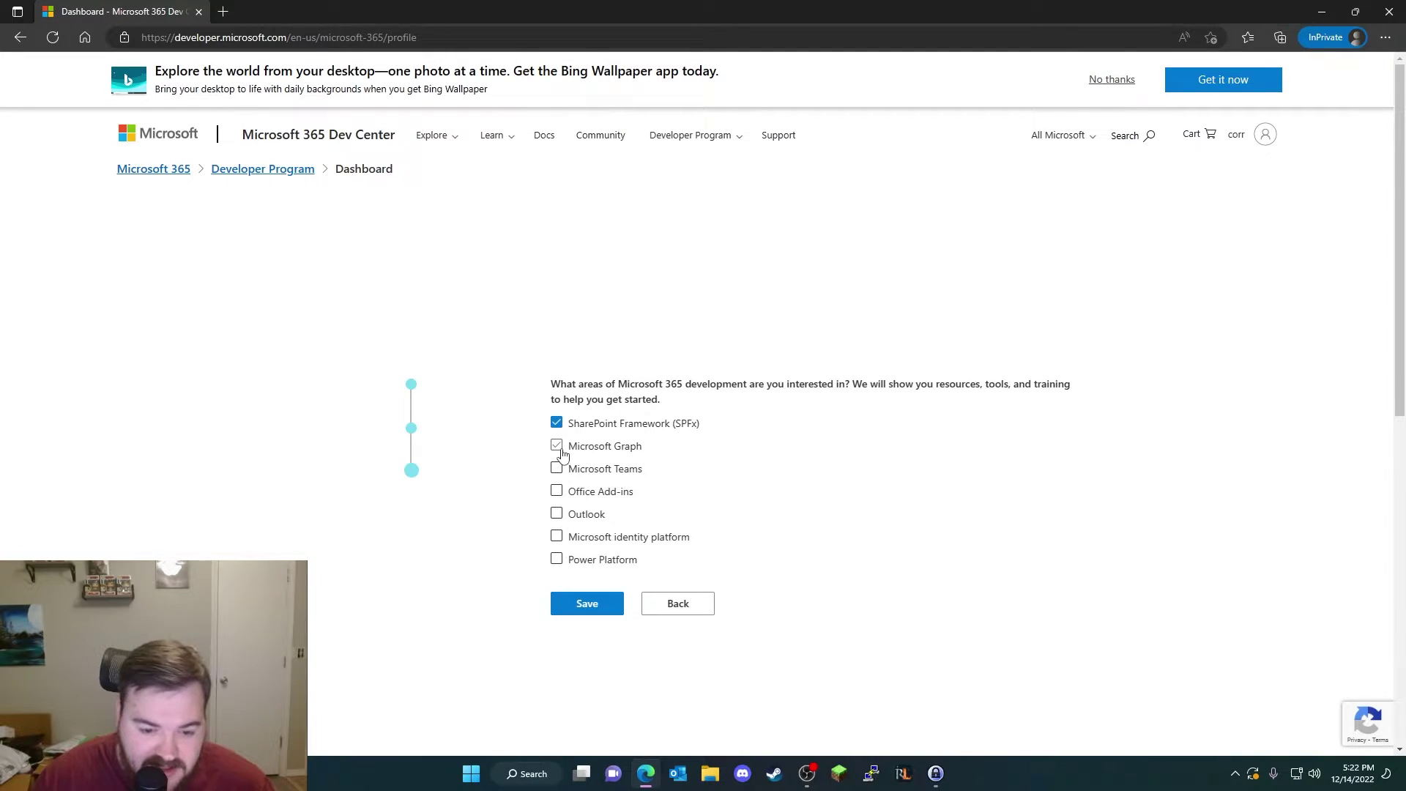
left_click(557, 446)
left_click(558, 469)
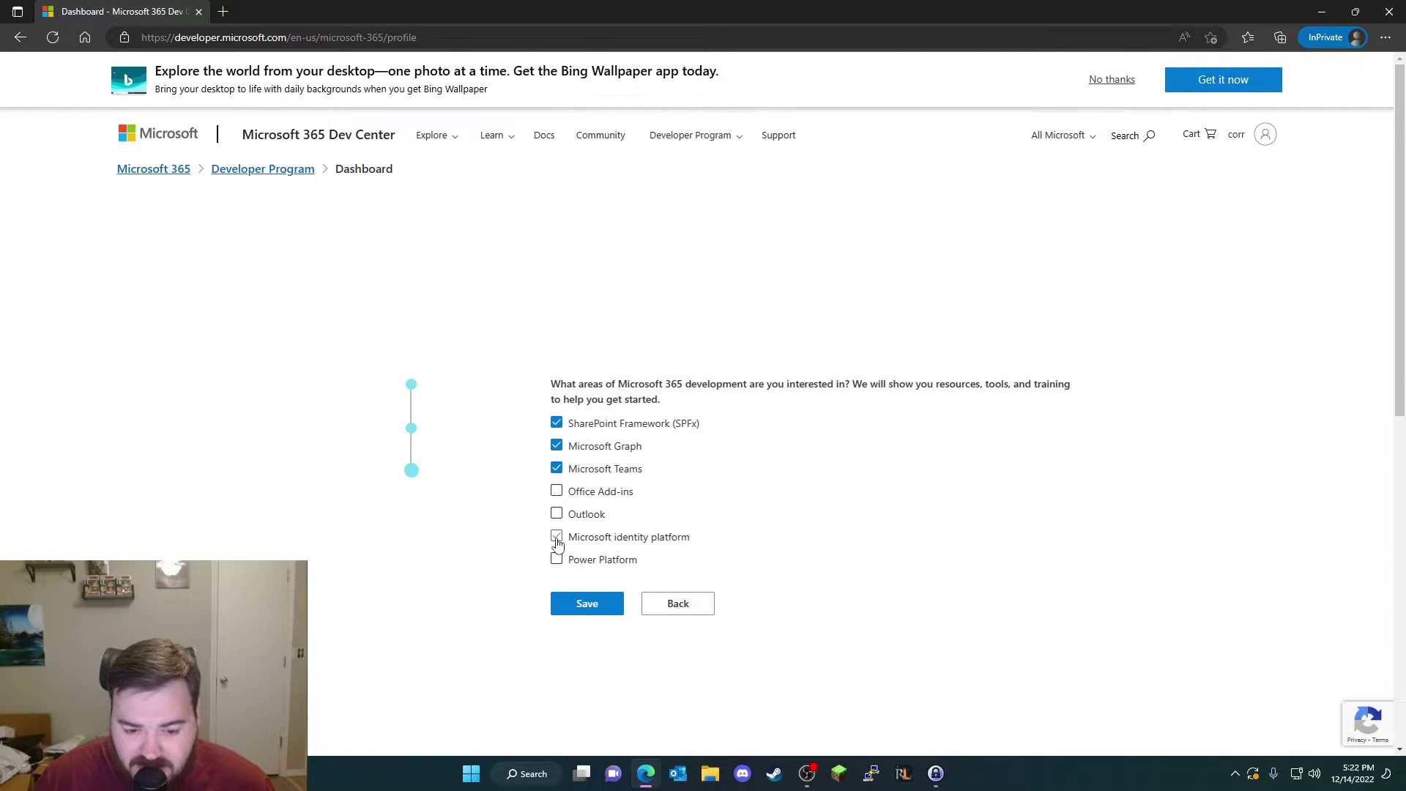
left_click(558, 560)
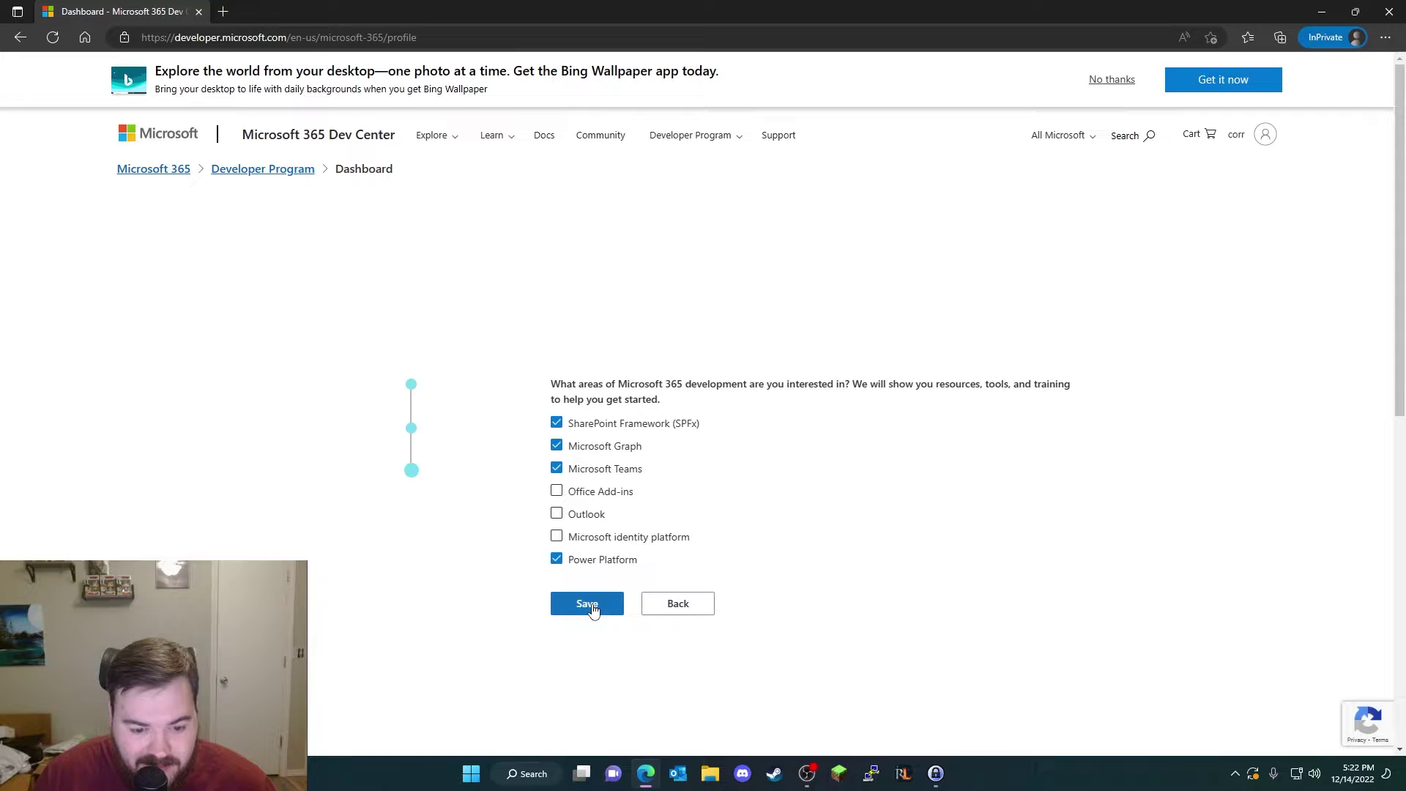
Step: Save the profile answers and pick Configurable sandbox instead of Instant sandbox
left_click(592, 605)
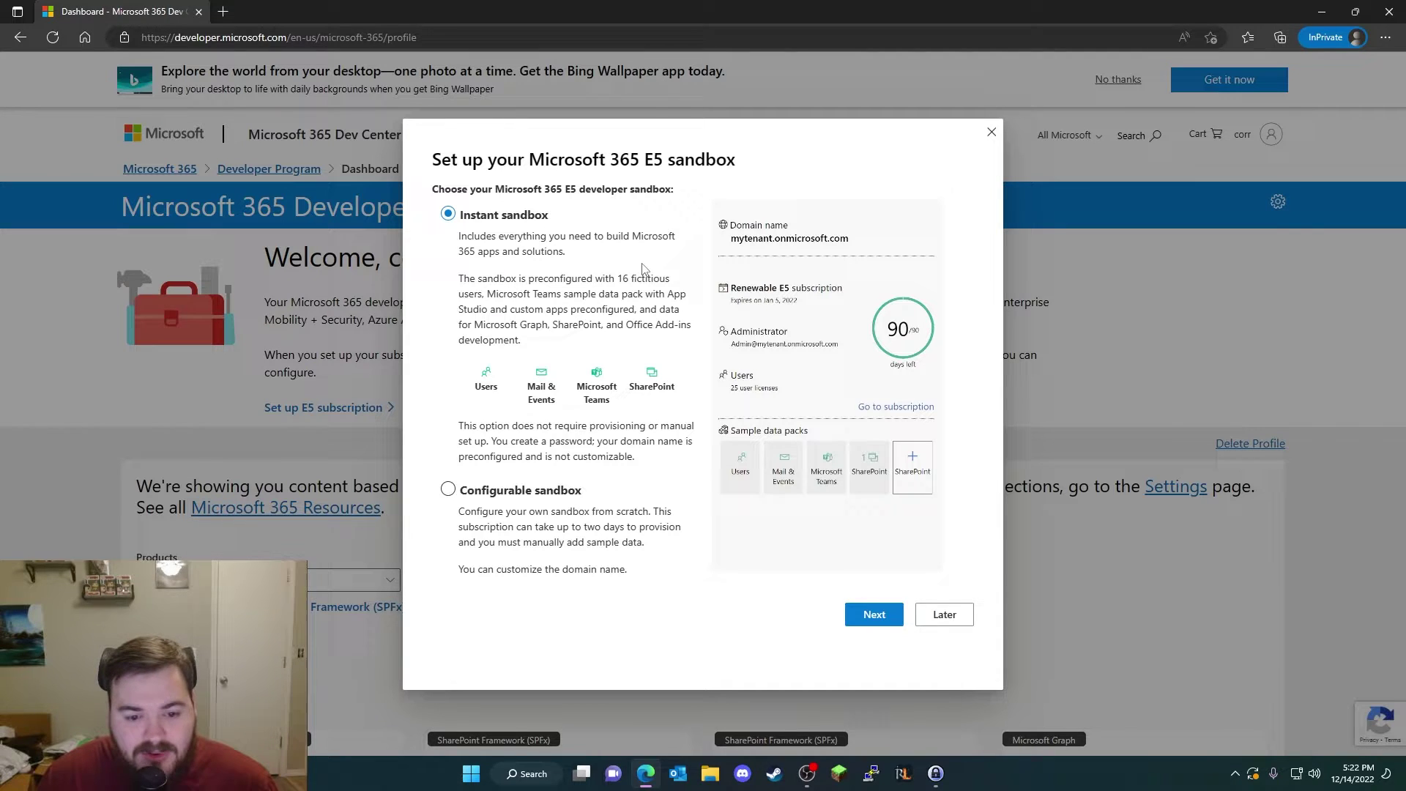
left_click(491, 491)
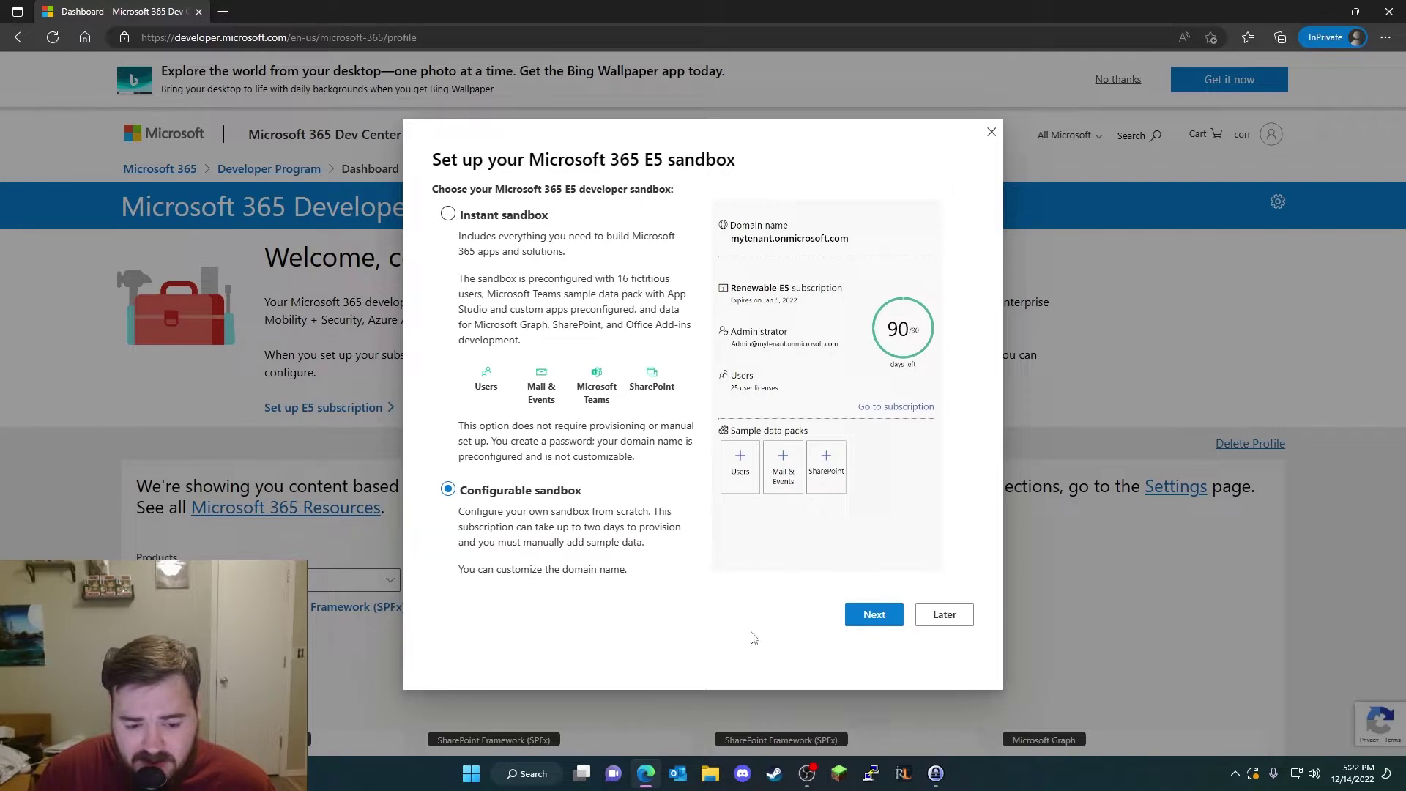
Step: Enter the sandbox admin username and domain name in the setup form
left_click(873, 615)
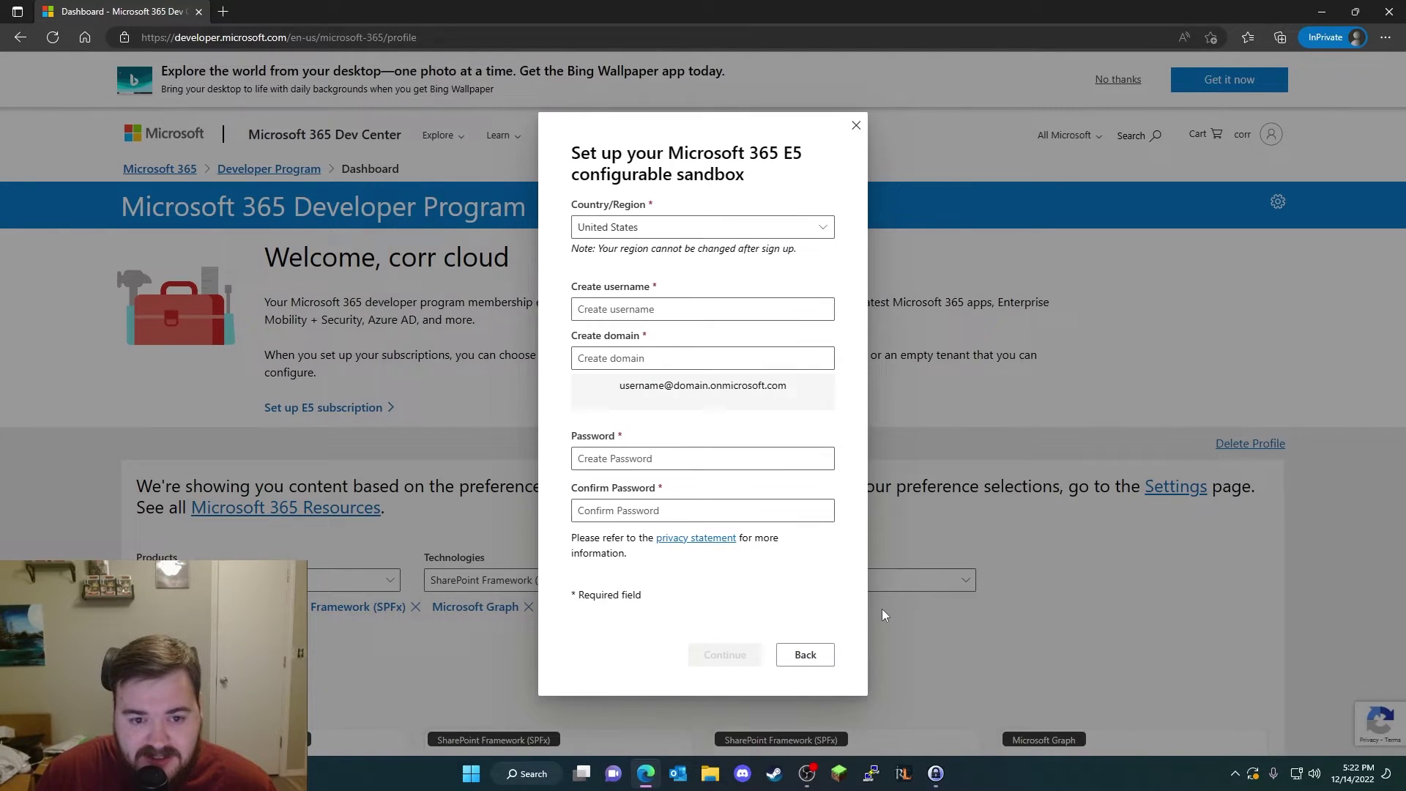
left_click(697, 312)
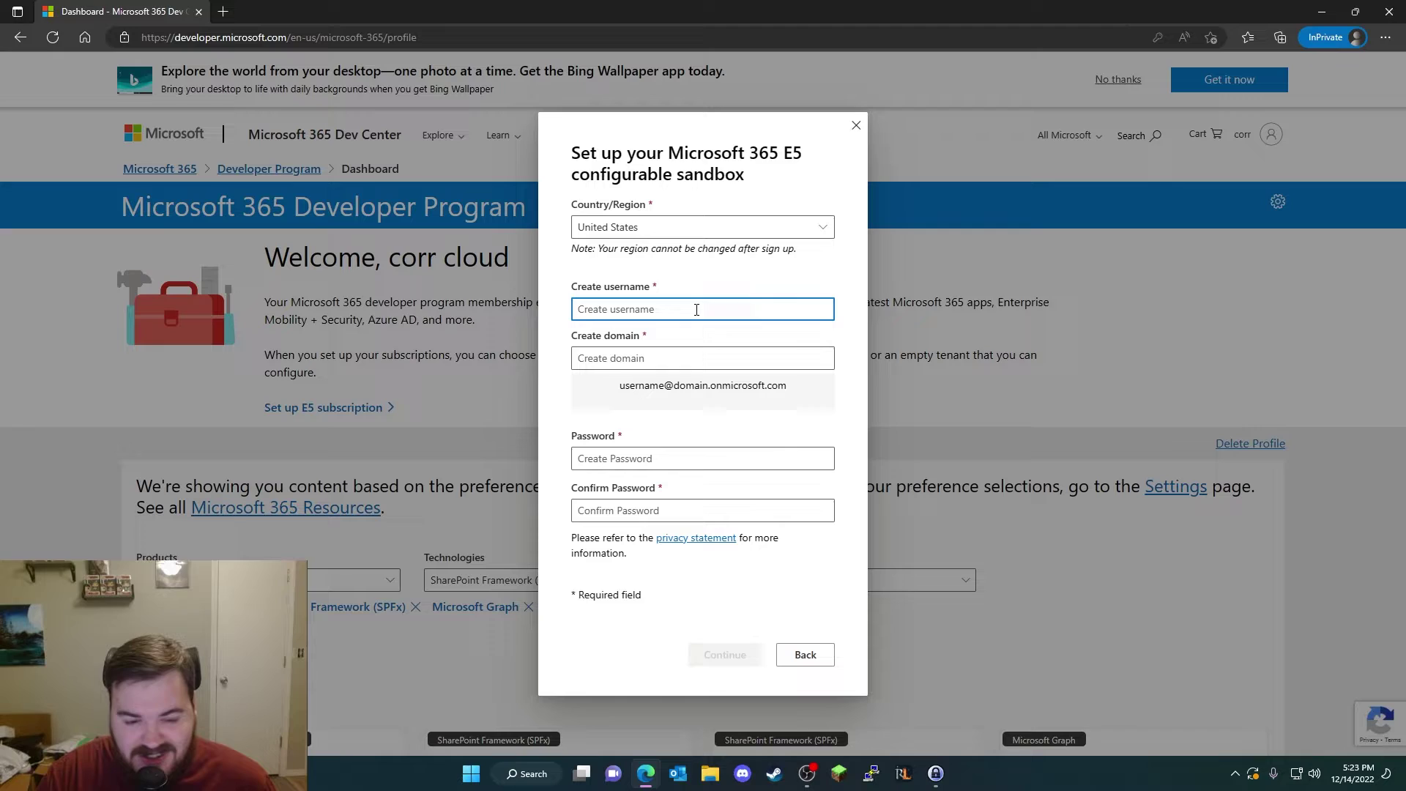
type("corrcloud")
key("Tab")
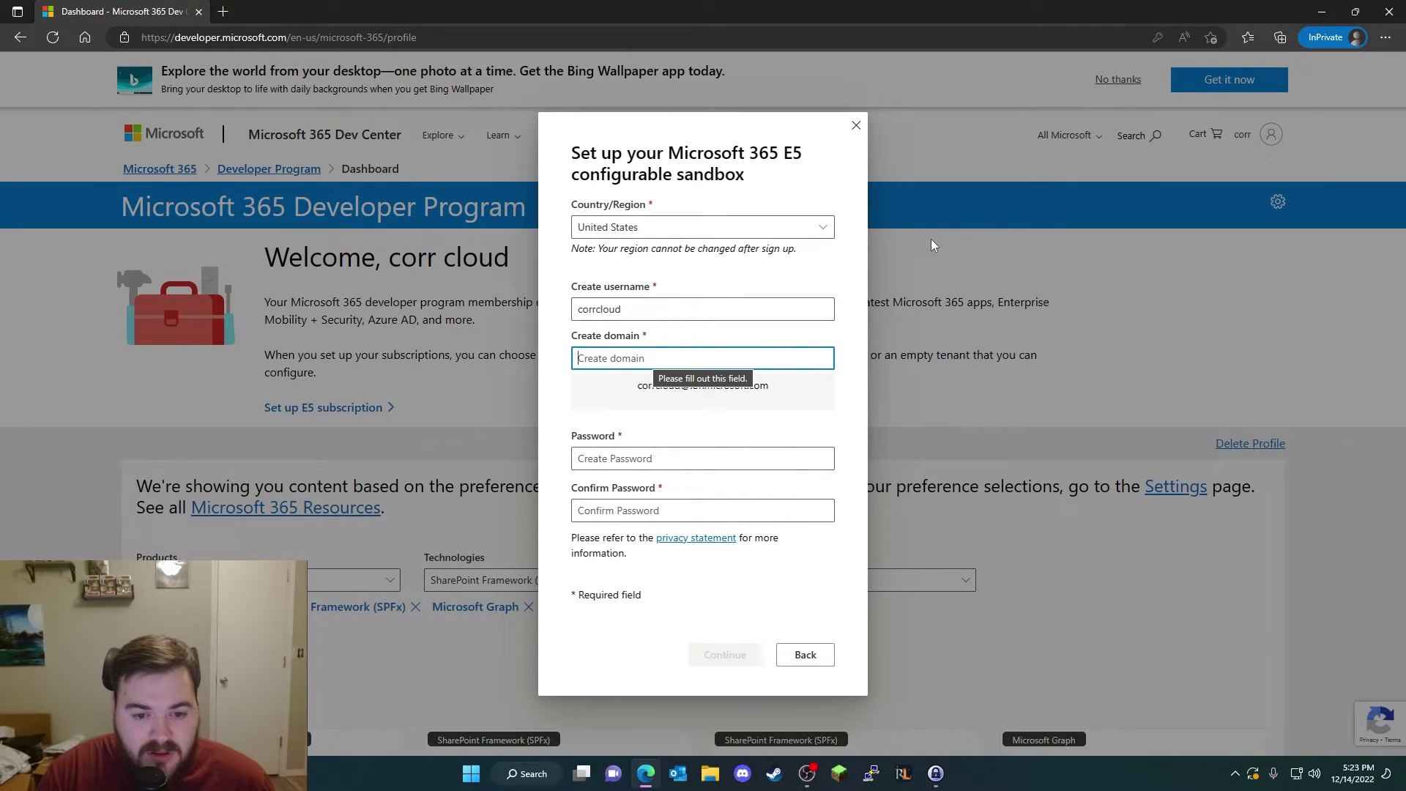
type("corrcloudyoutube")
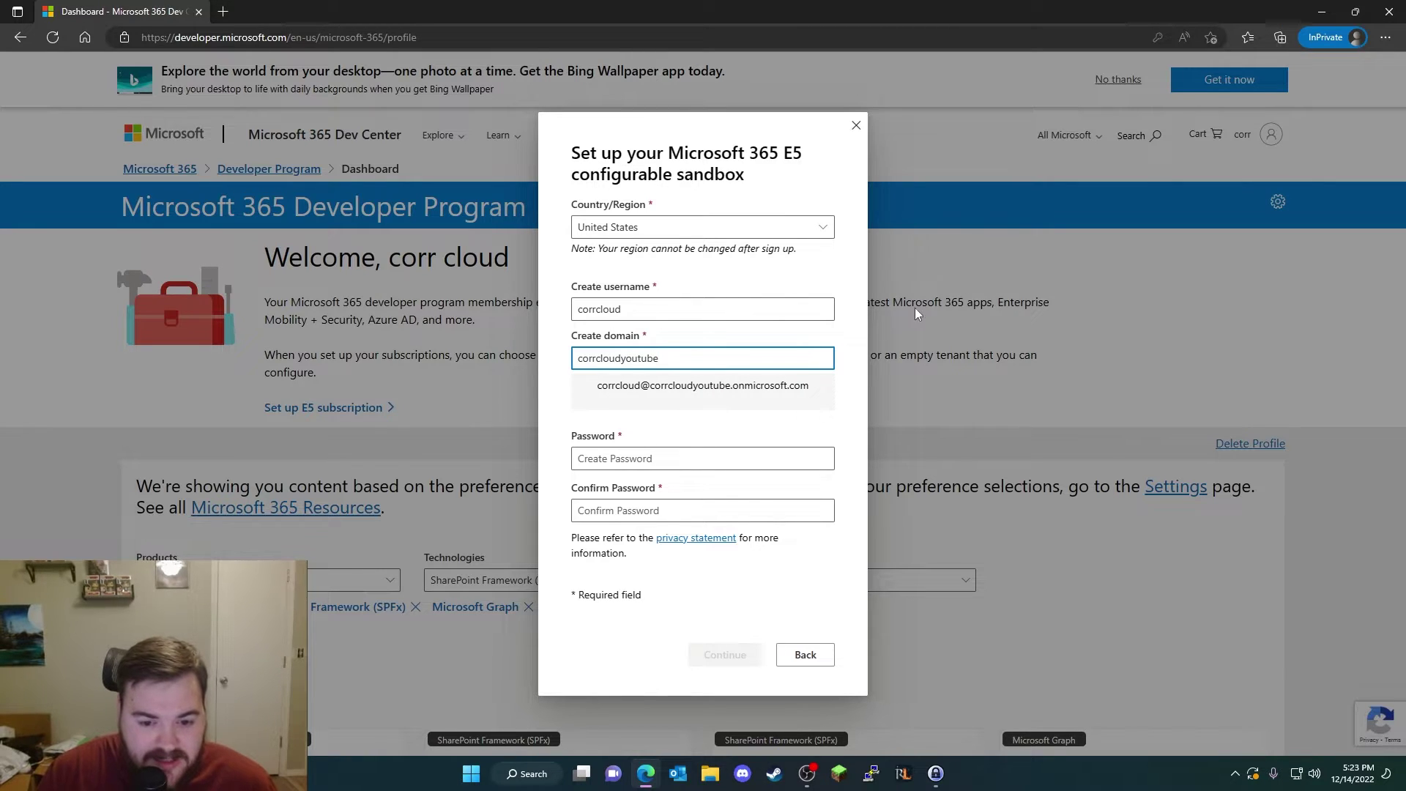
key("ctrl+a")
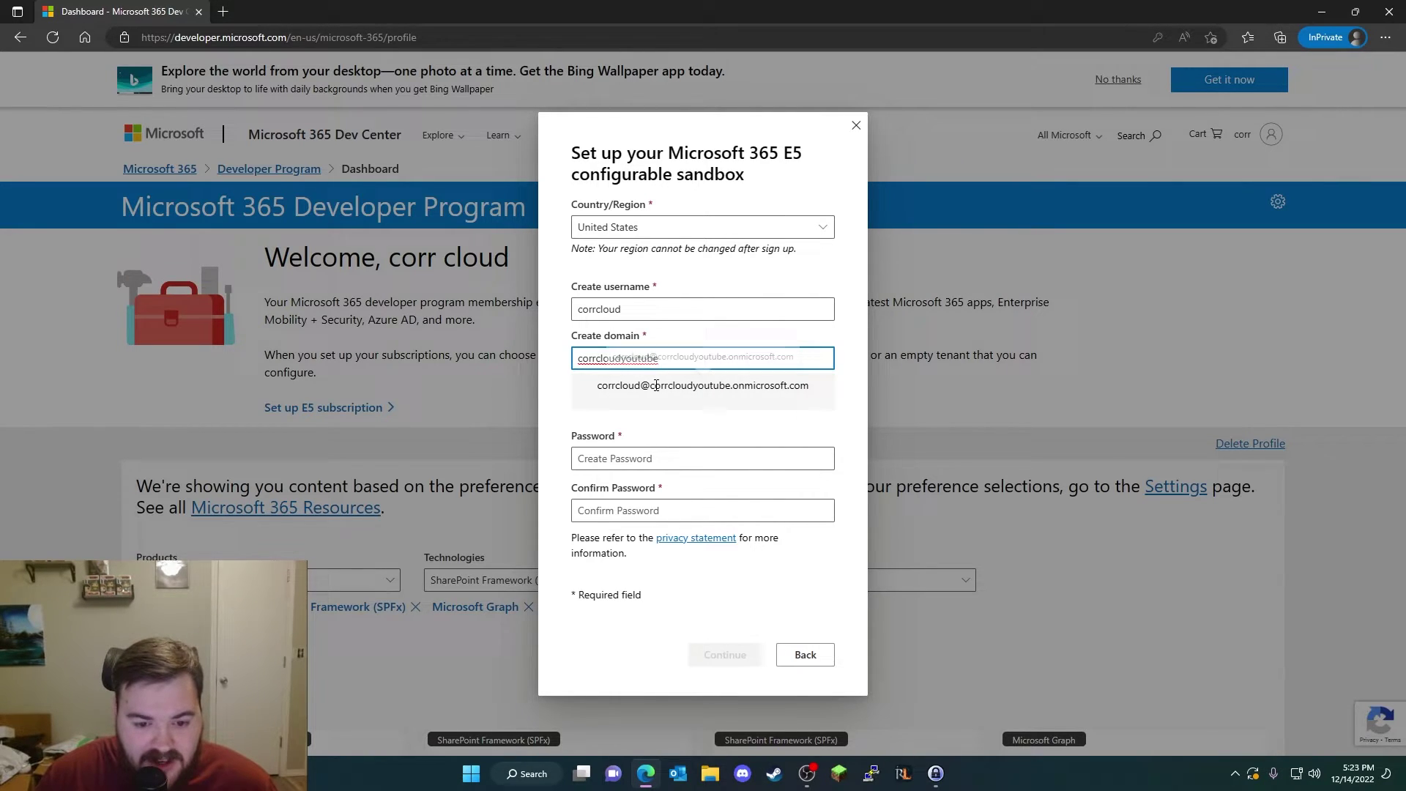
left_click_drag(651, 386, 654, 386)
left_click(816, 389)
Step: Set a matching sandbox password and confirmation, fixing the mismatch, and submit the details
left_click(691, 458)
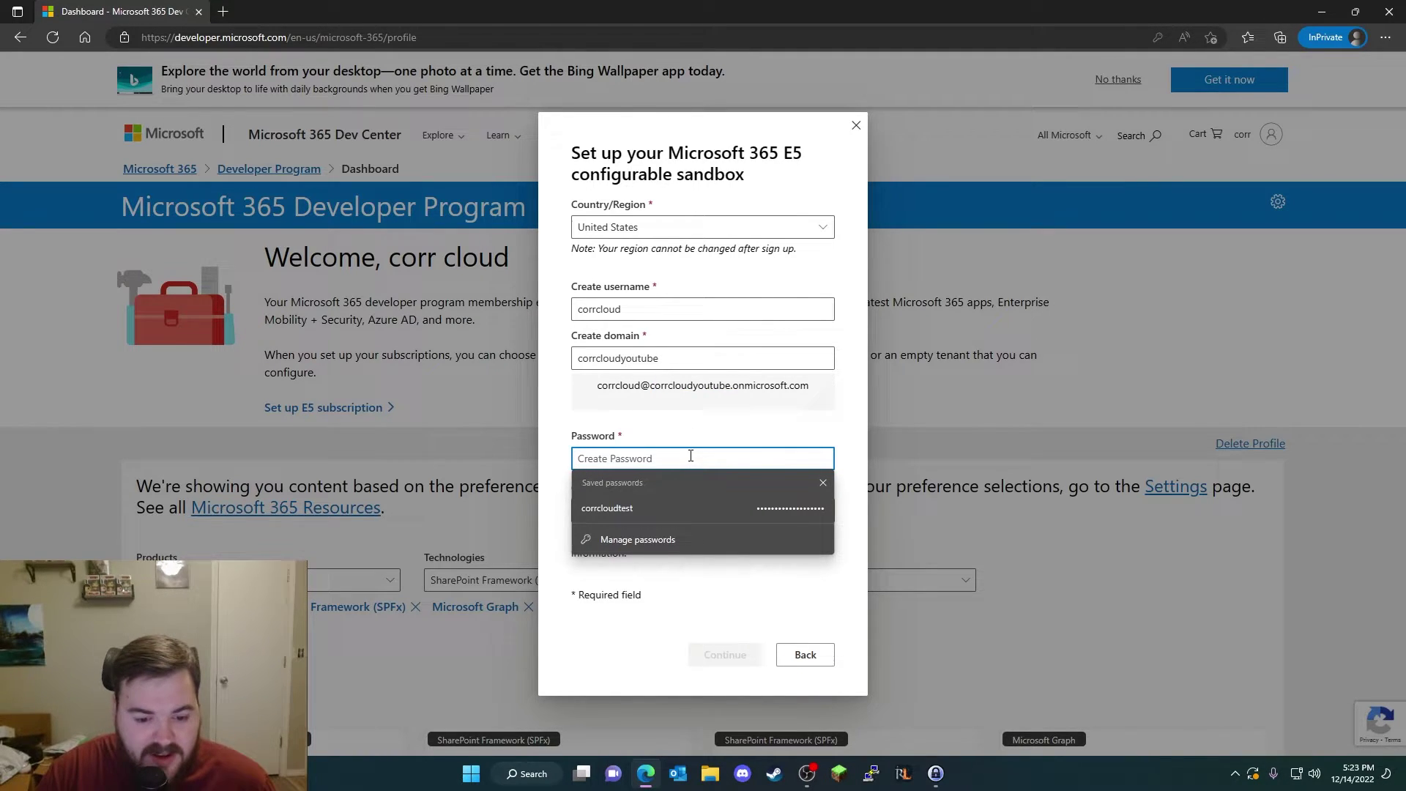
type("••••••••••••••")
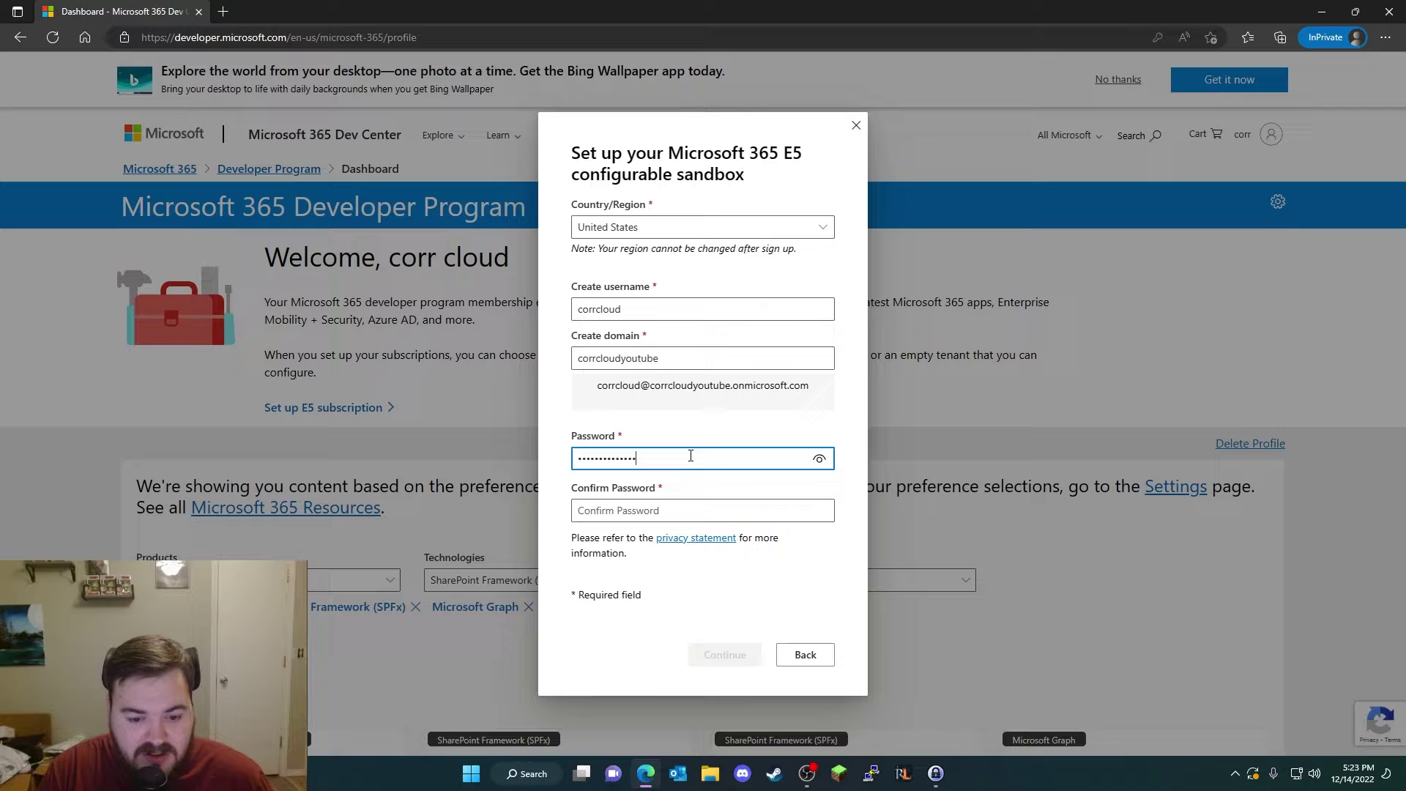
type("•••")
key("Tab")
type("•••••")
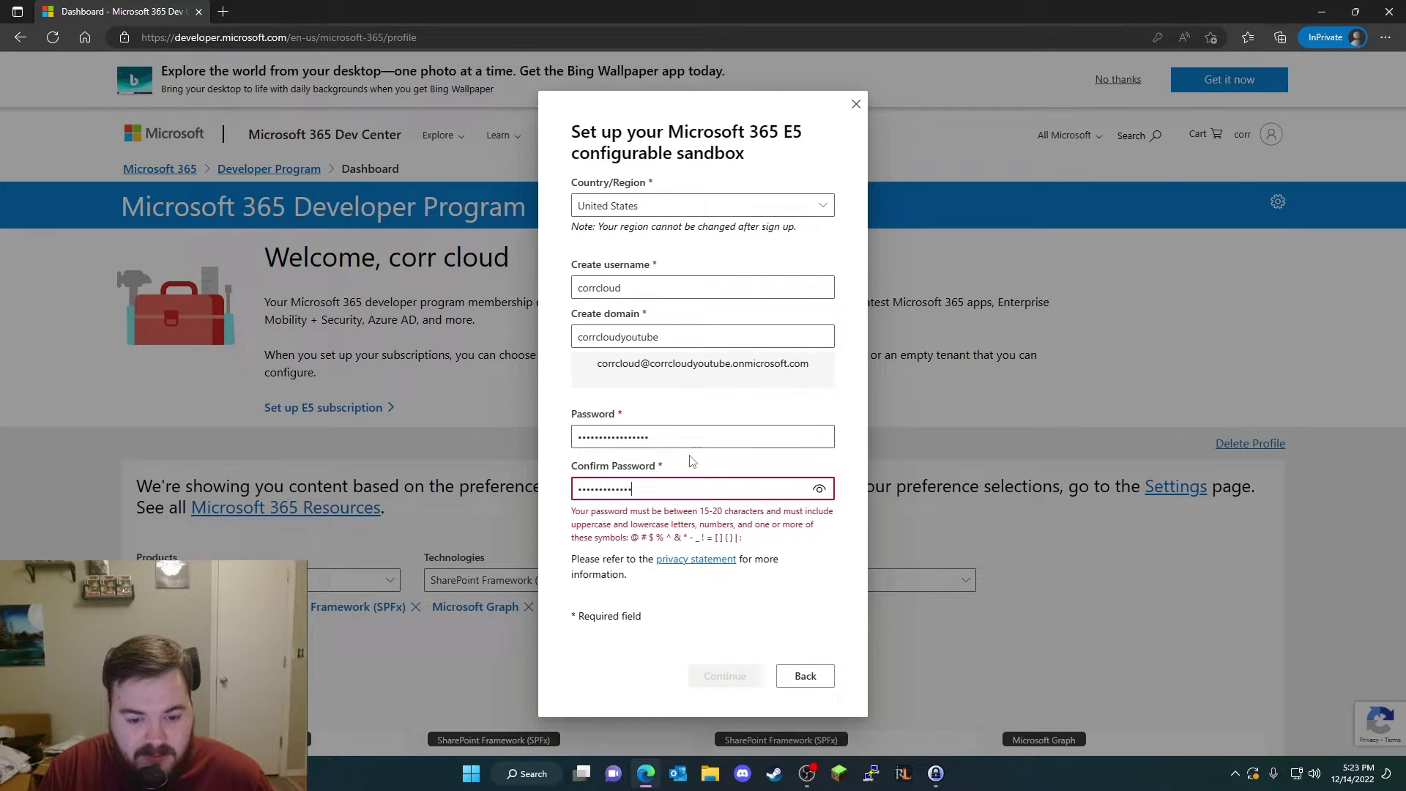
type("••••••••••••")
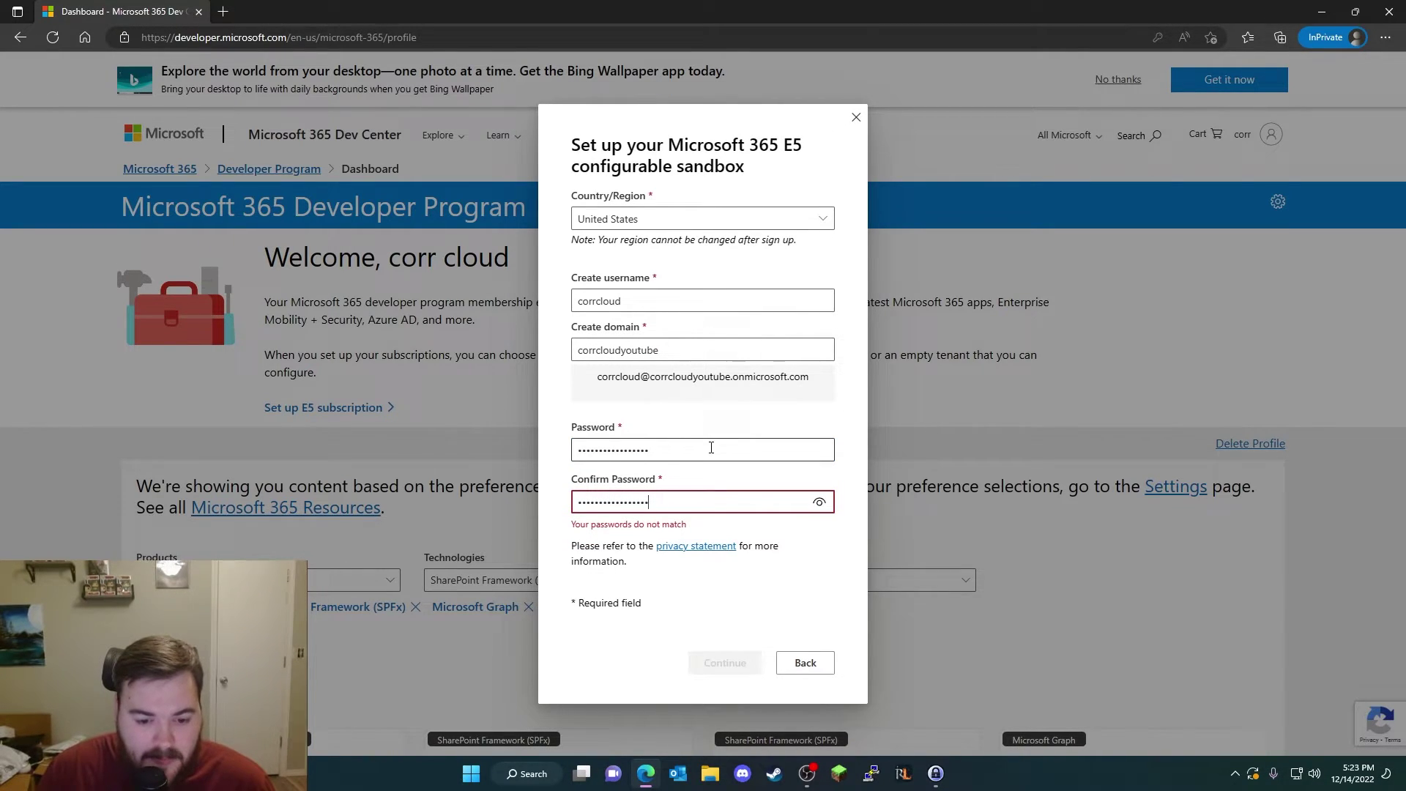
double_click(711, 448)
type("•••••")
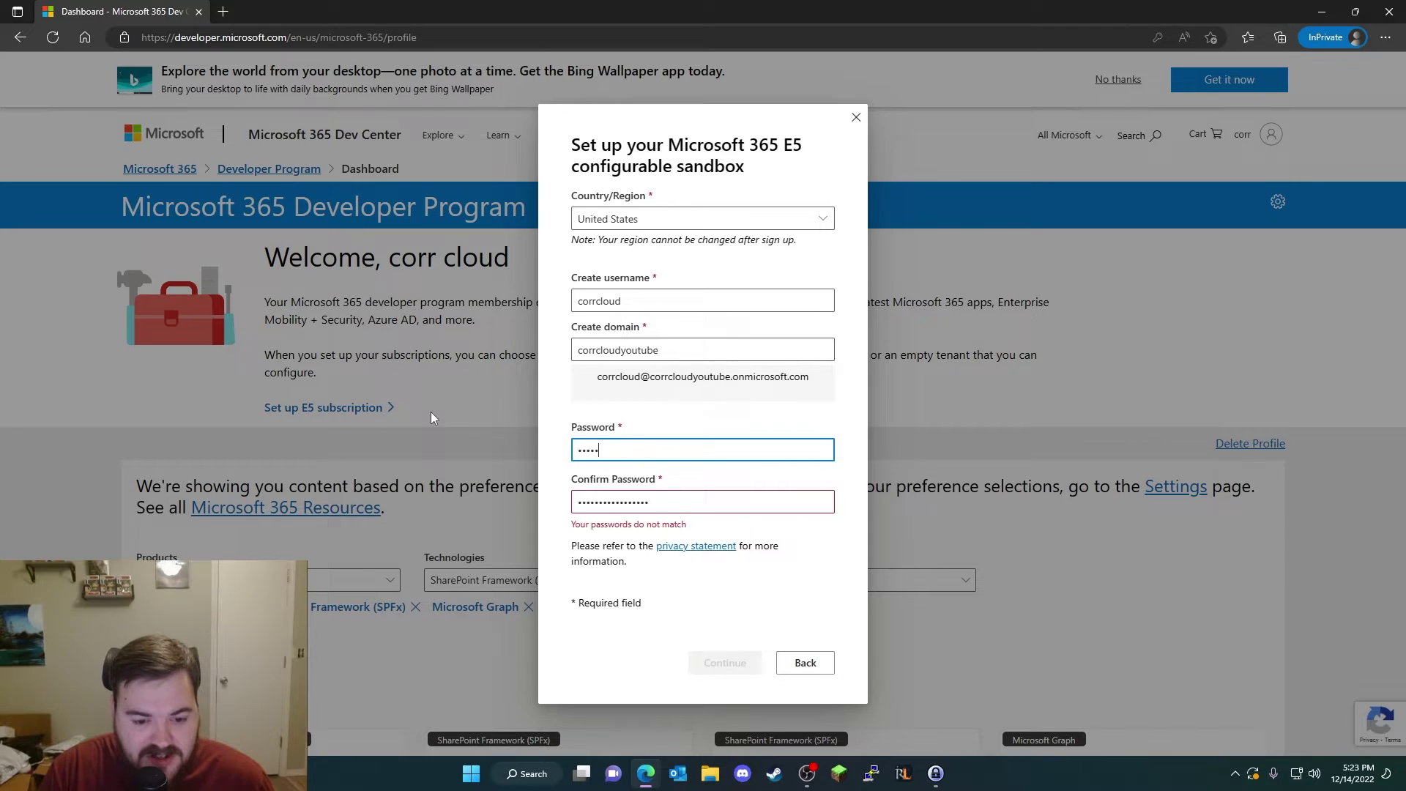
type("•••••••••••")
key("Tab")
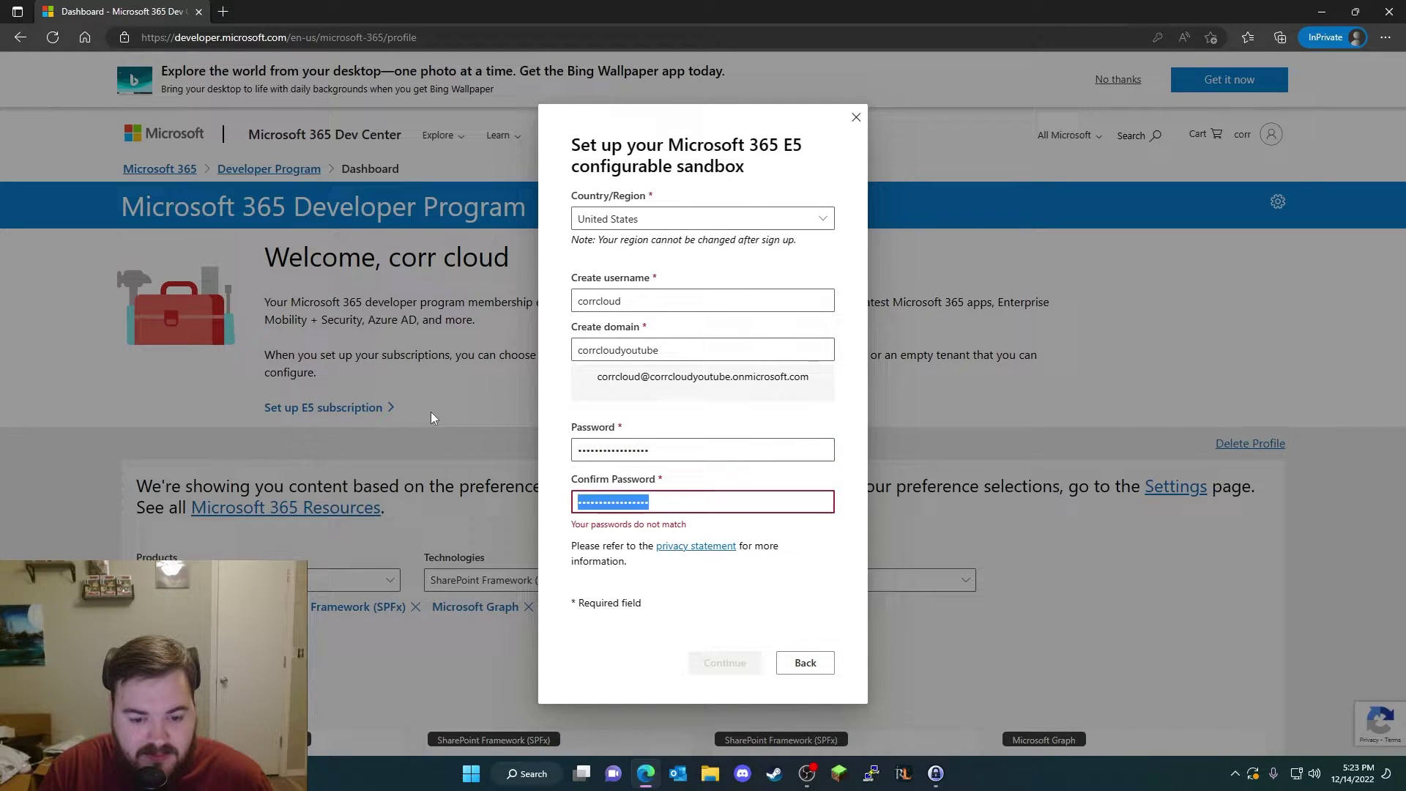
key("BackSpace")
key("ctrl+z")
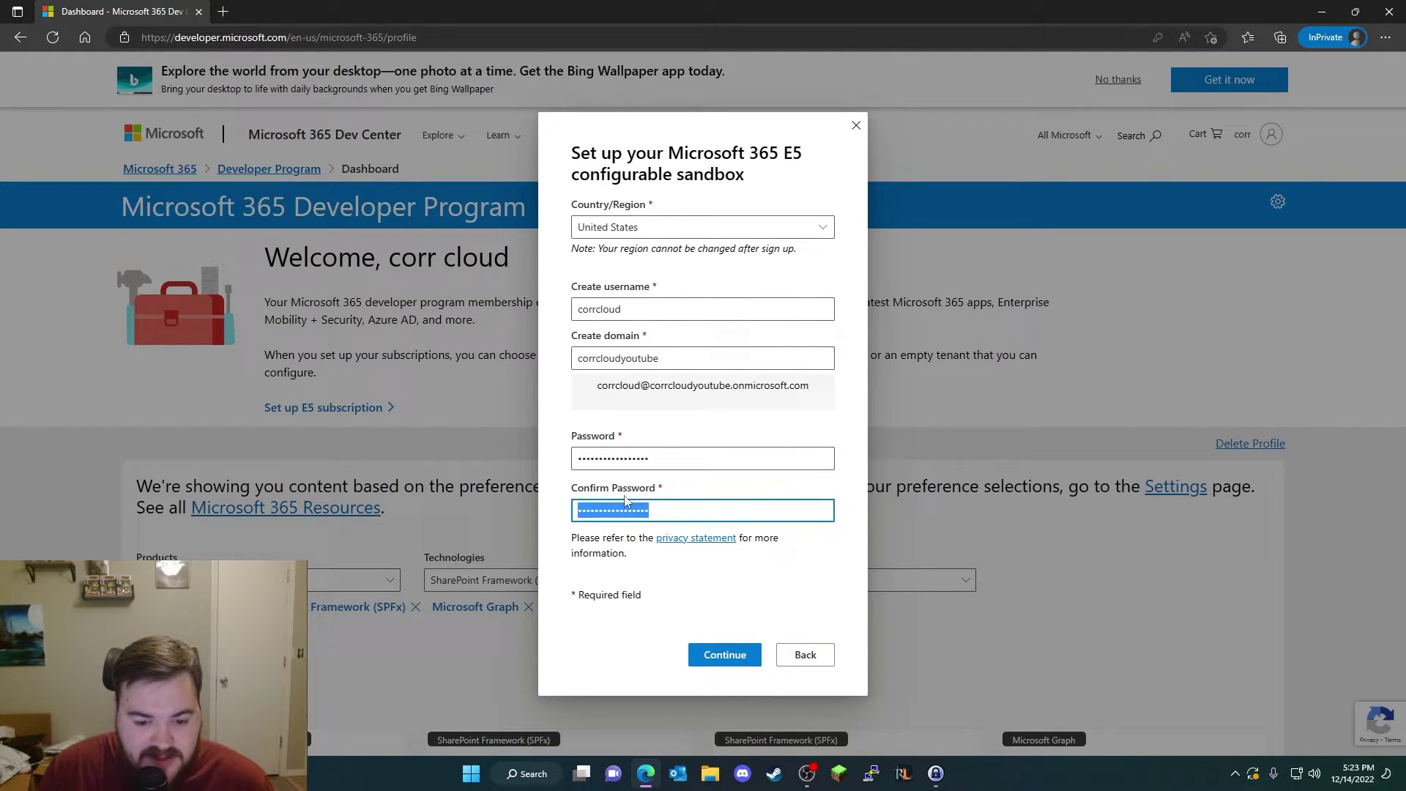
left_click(723, 655)
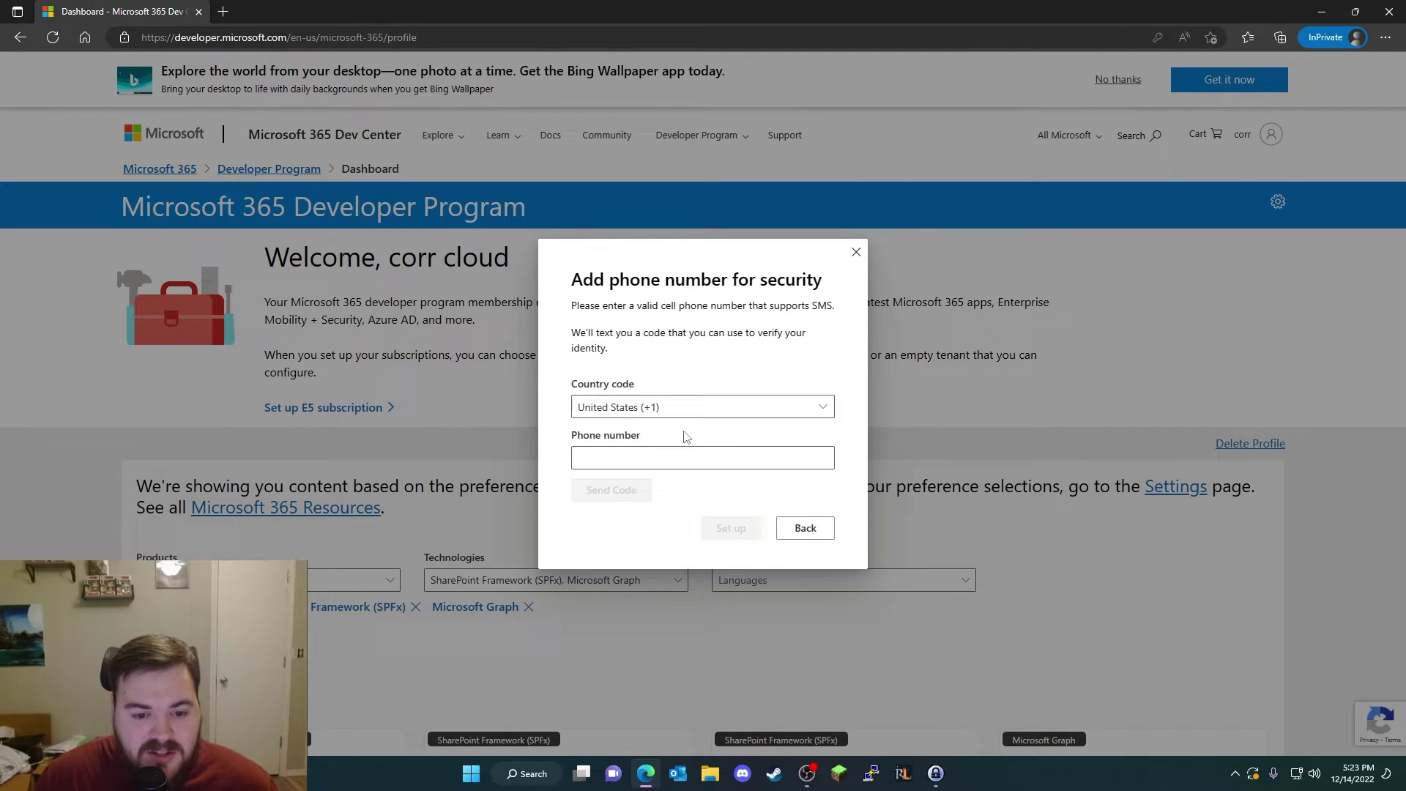
Step: Enter the security phone number and request the verification code by text
left_click(686, 458)
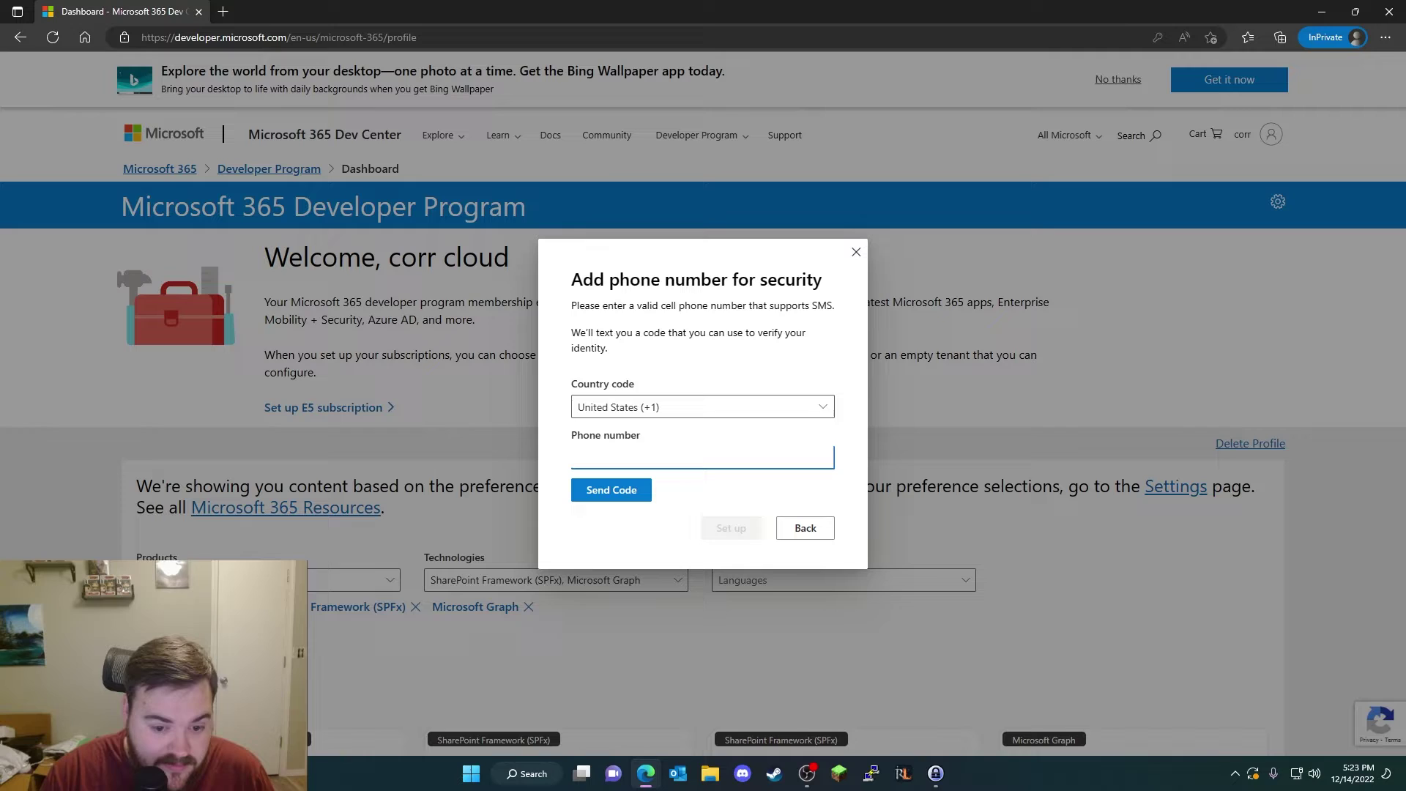
left_click(635, 495)
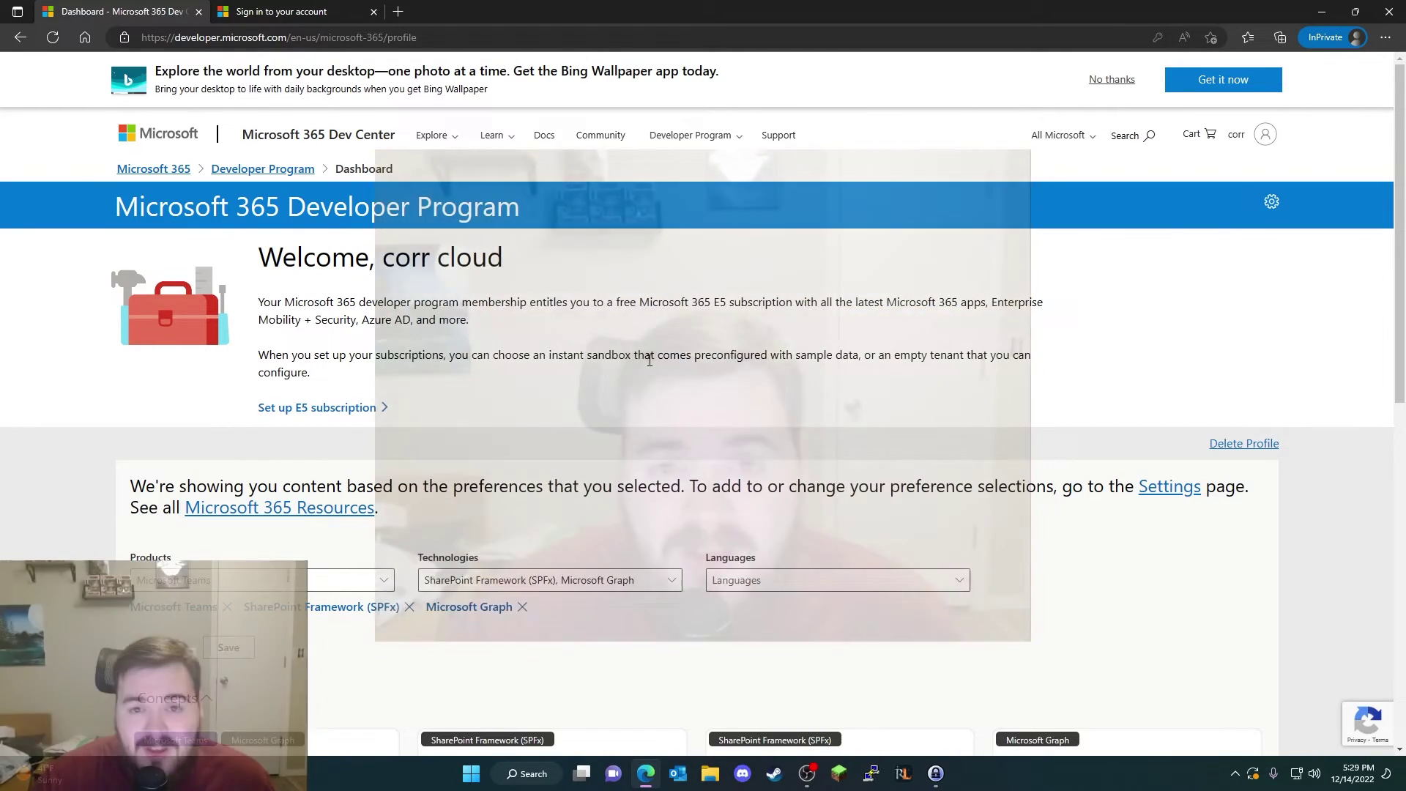
Step: On the sign-in tab, sign in as the sandbox admin account and answer the Stay signed in prompt
left_click(358, 9)
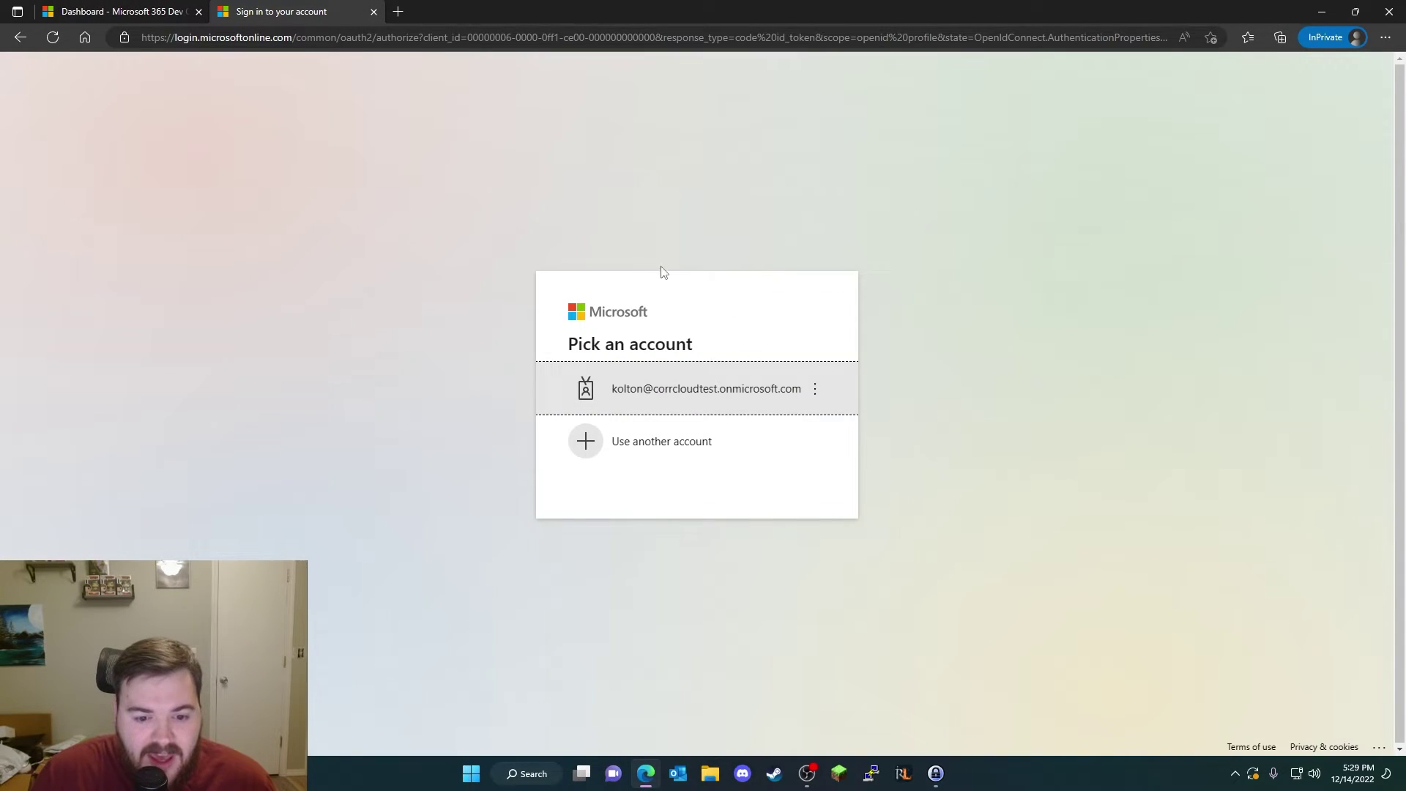
left_click(688, 388)
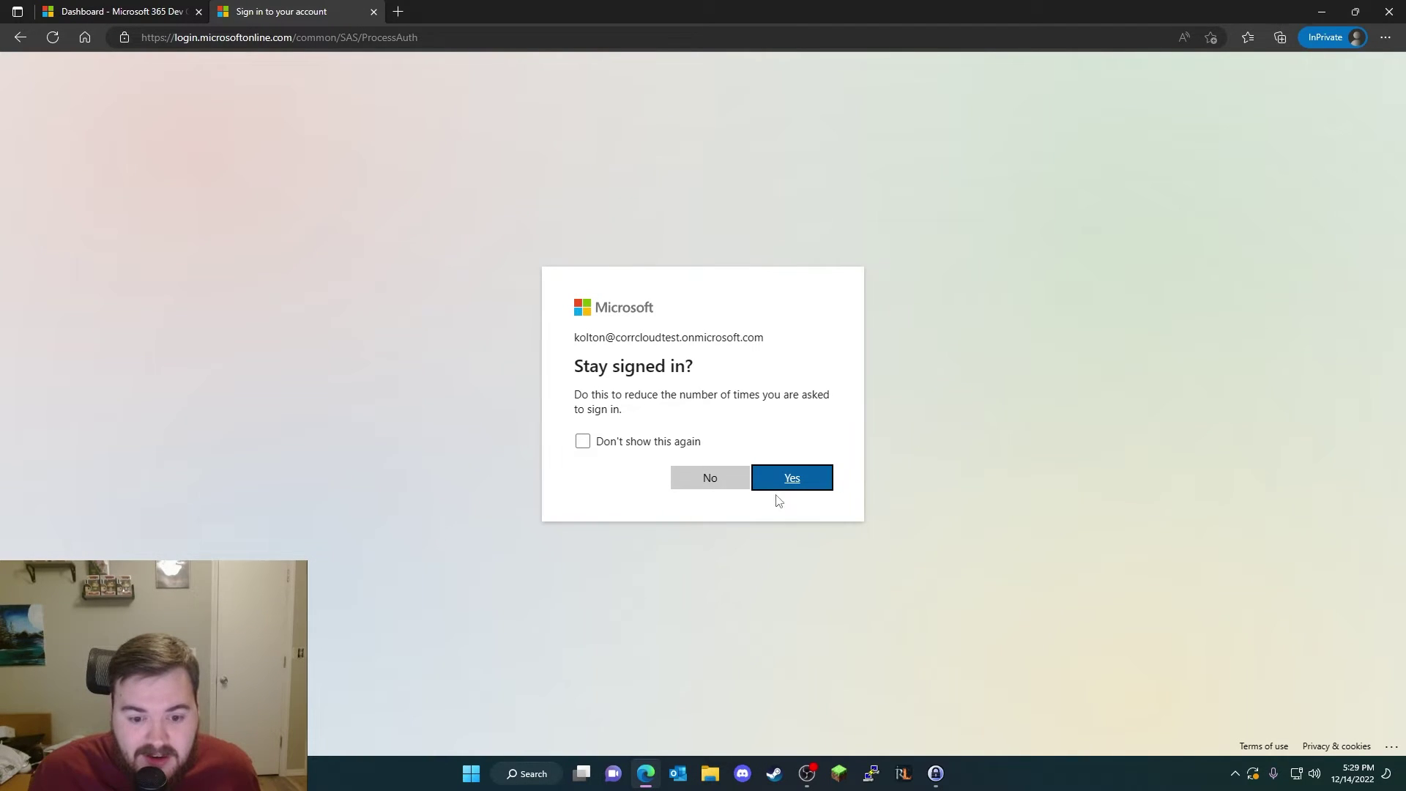
left_click(701, 472)
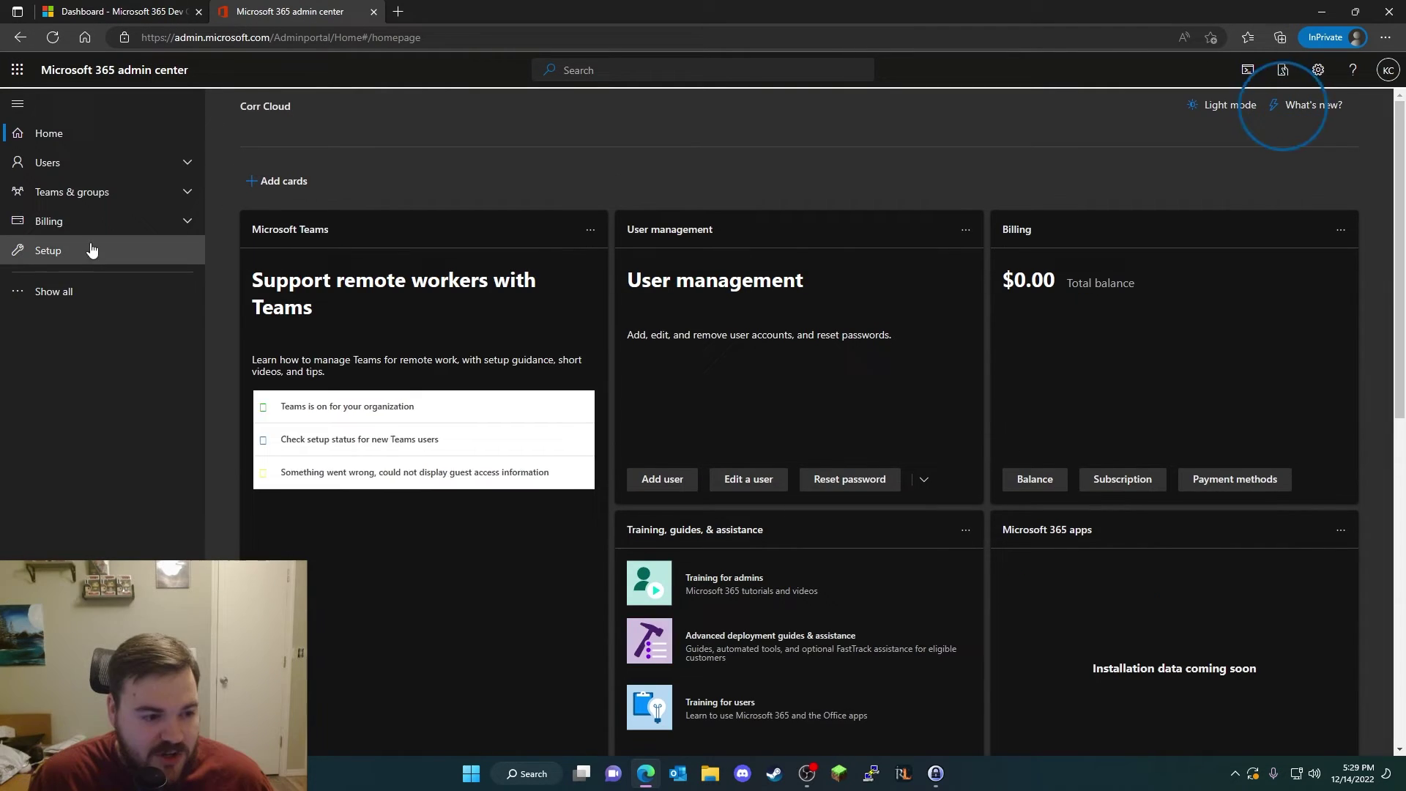
Step: Show all navigation, expand Billing, and open Licenses to see E5 Developer with 3/25 assigned
left_click(69, 291)
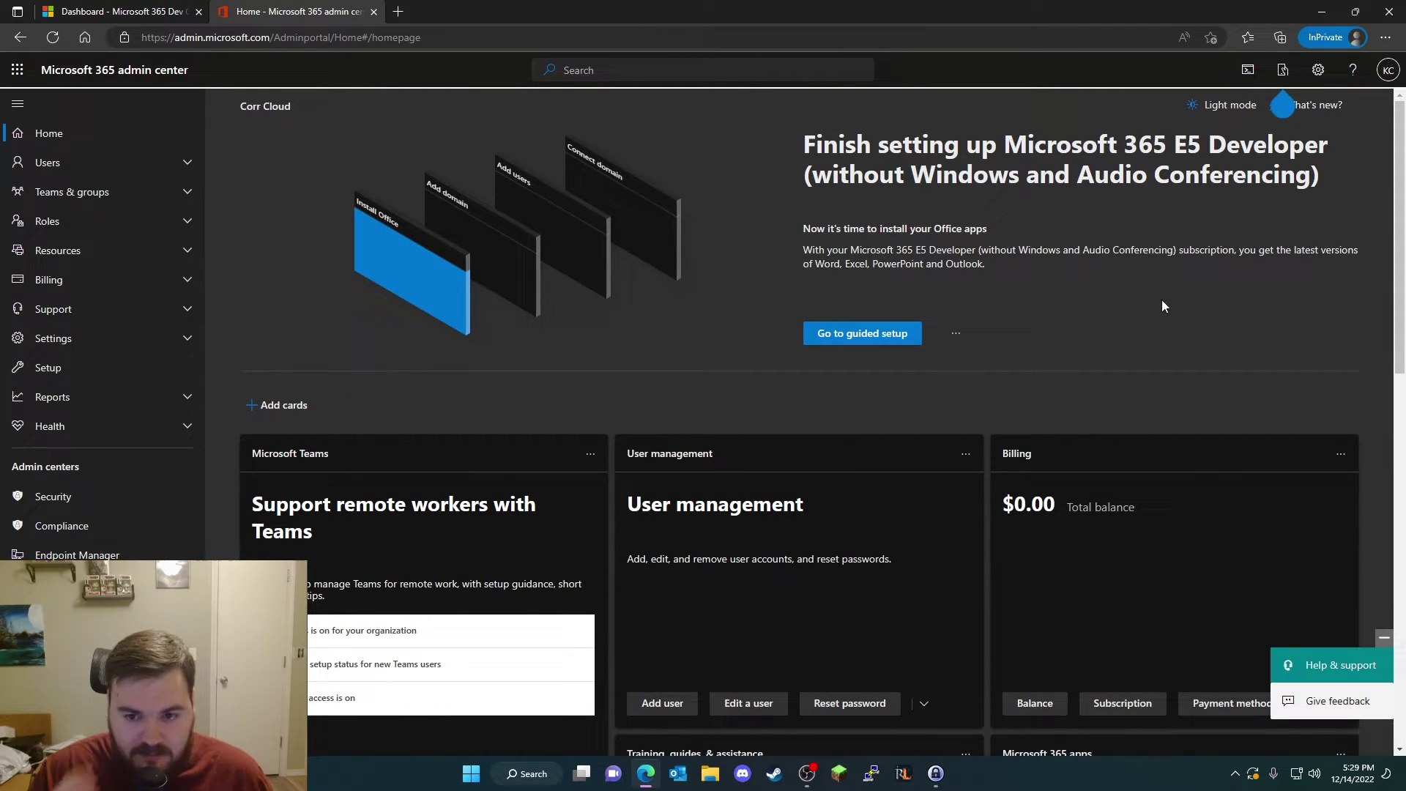
left_click(168, 280)
left_click(100, 355)
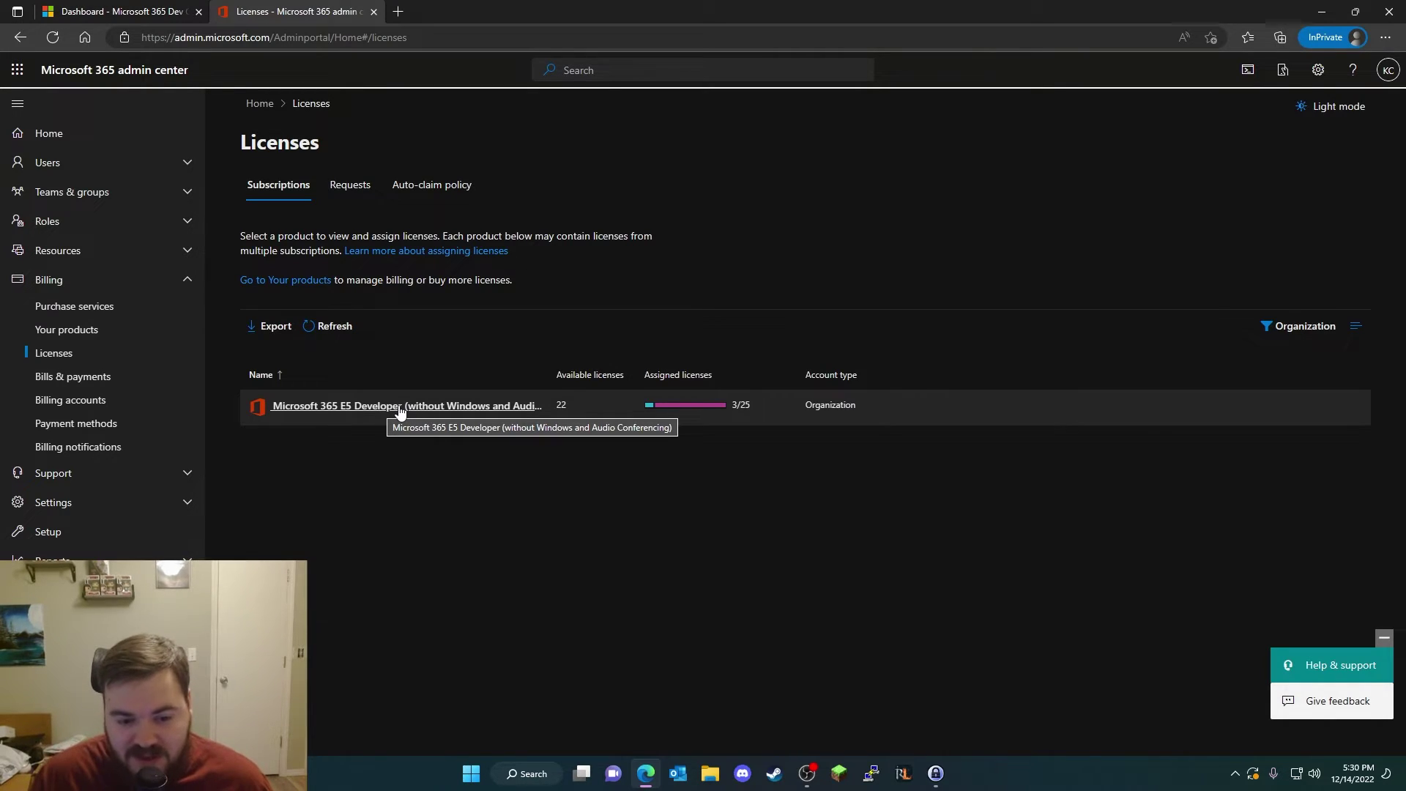
Step: Open Billing > Payment methods, which lists no payment methods
left_click(114, 428)
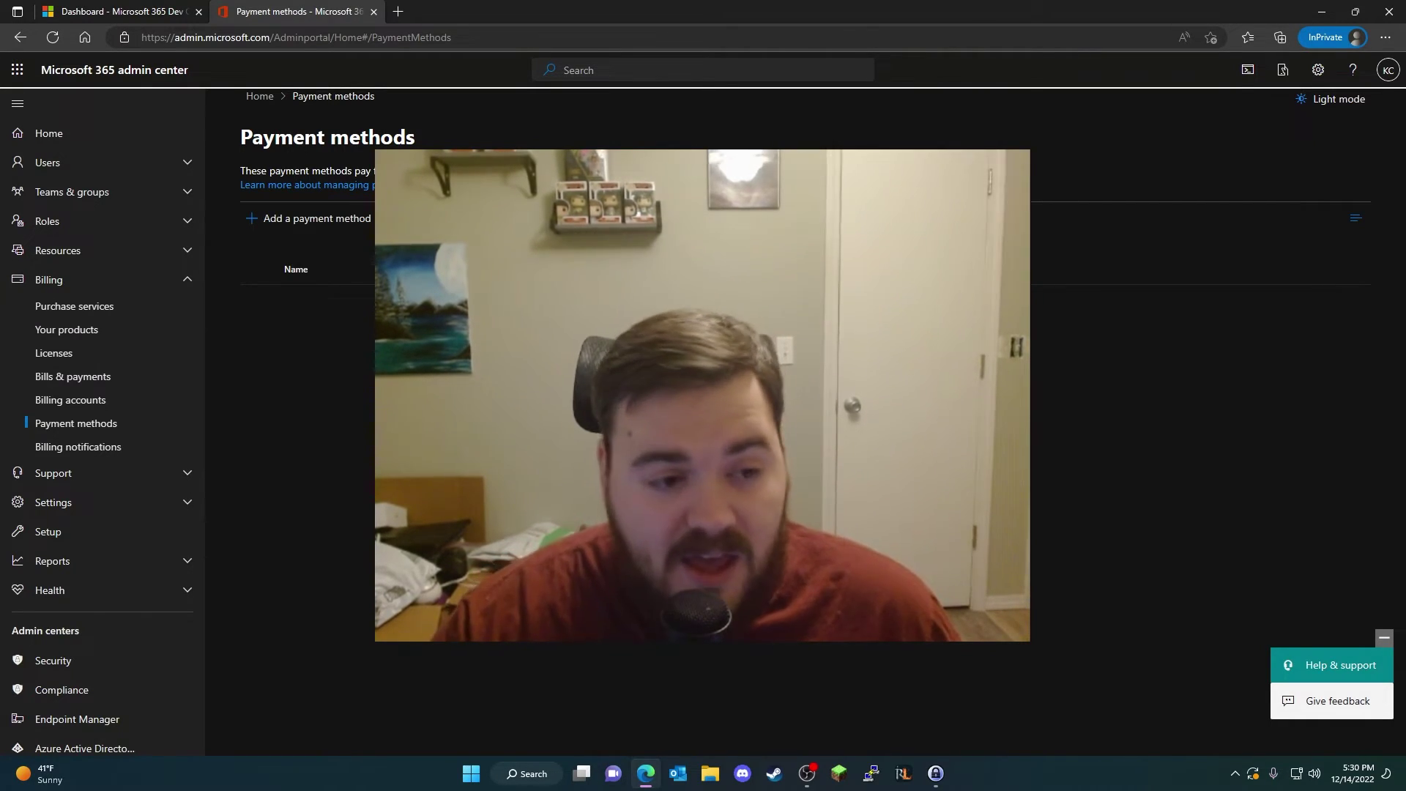
Step: Return to the Developer Program dashboard showing the Set up E5 subscription option
key("ctrl+Tab")
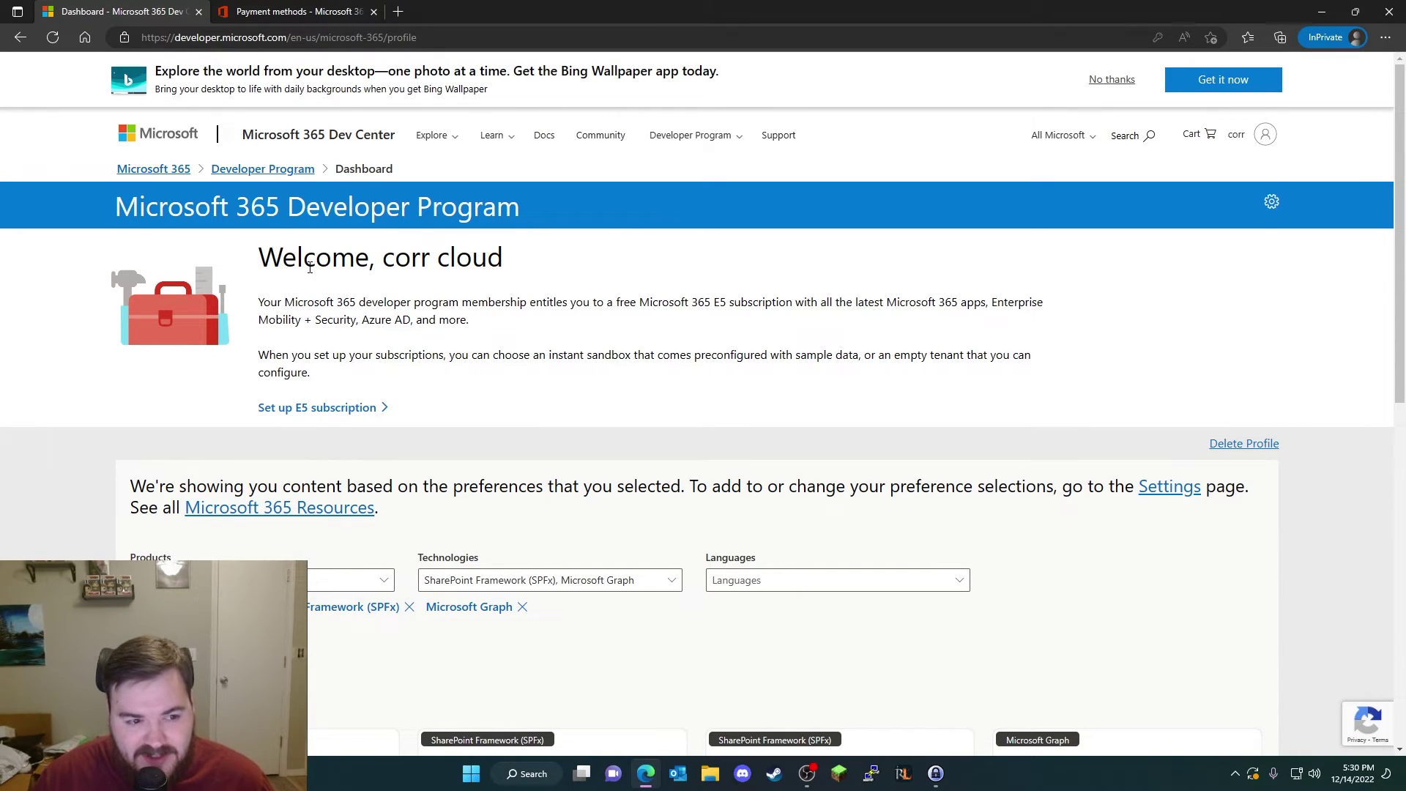
Step: In the admin center, open the Microsoft 365 E5 Developer Trial subscription's details from Your products
left_click(309, 9)
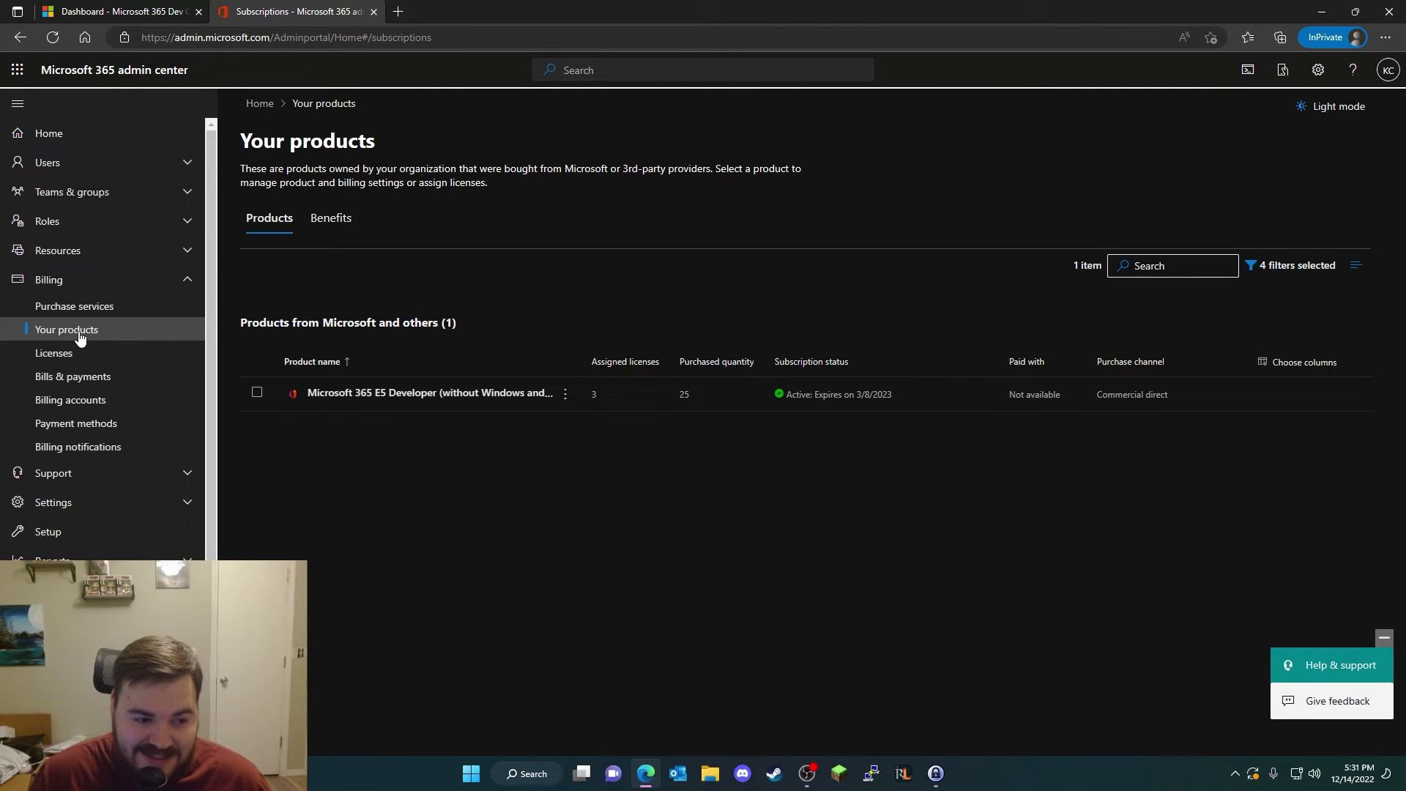
left_click_drag(899, 395, 786, 402)
left_click(786, 401)
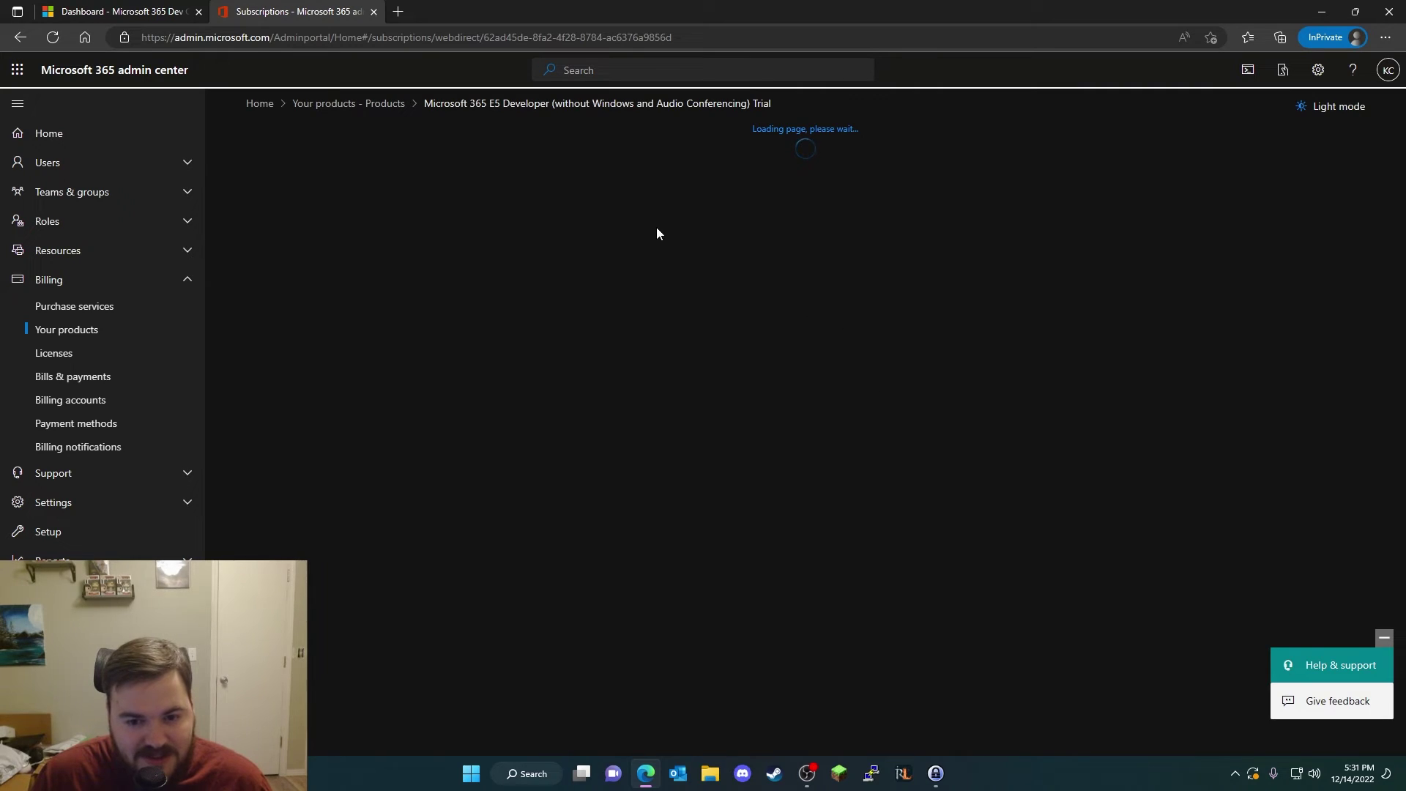